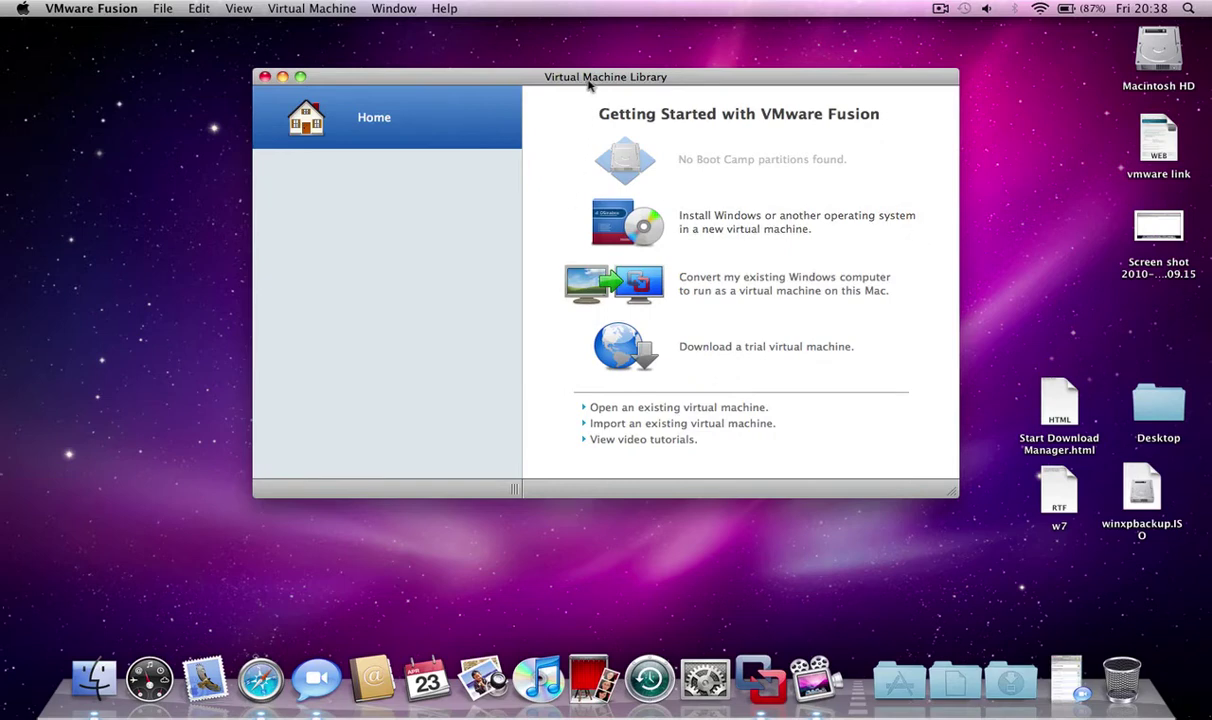
pyautogui.moveTo(602, 72)
pyautogui.mouseDown()
pyautogui.moveTo(596, 8)
pyautogui.moveTo(600, 75)
pyautogui.mouseUp()
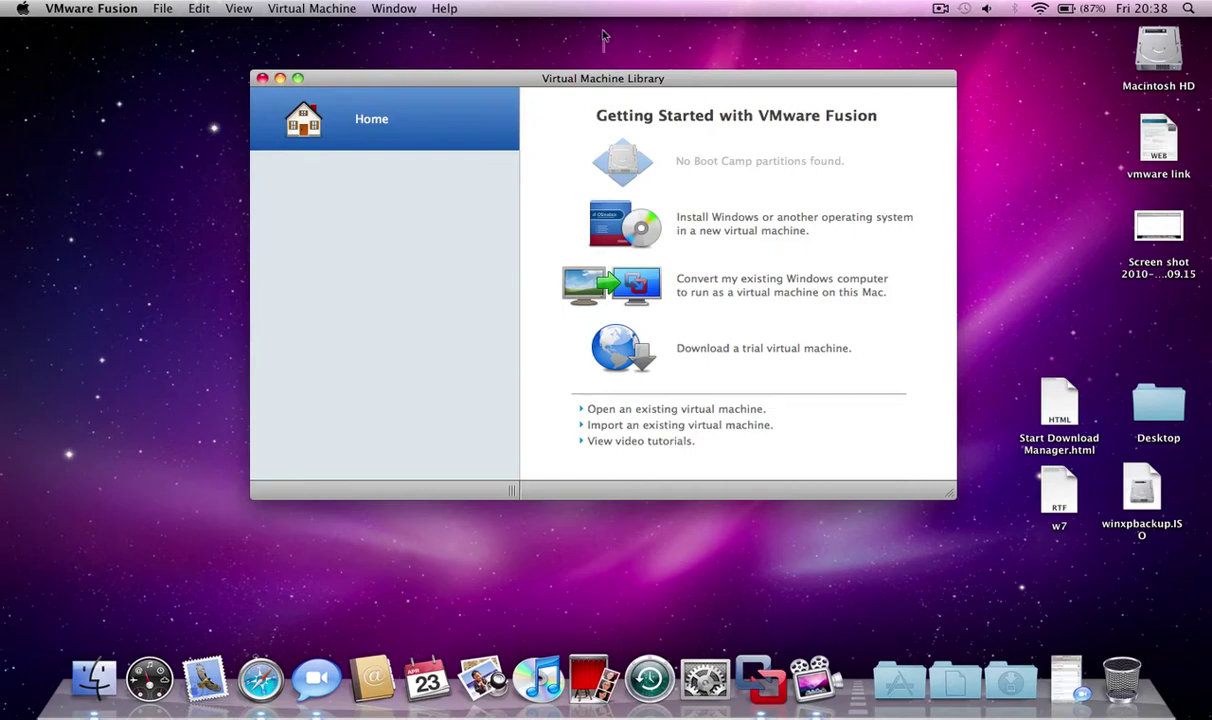
pyautogui.click(603, 34)
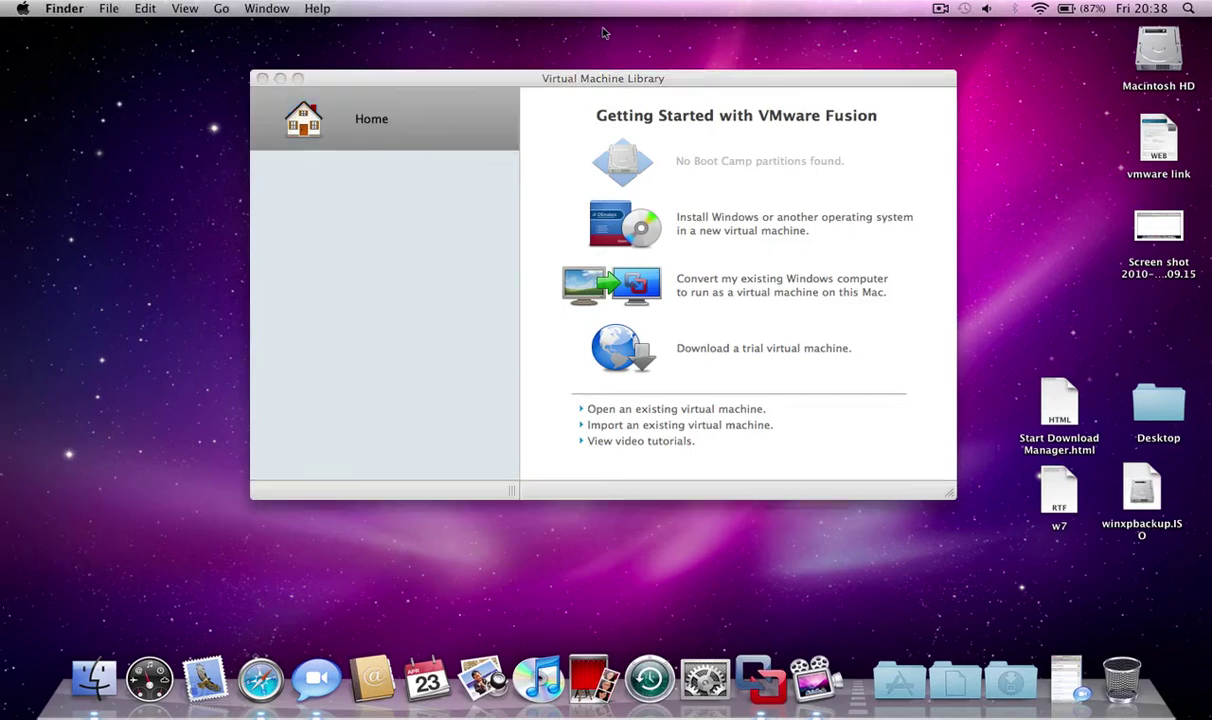
pyautogui.click(584, 78)
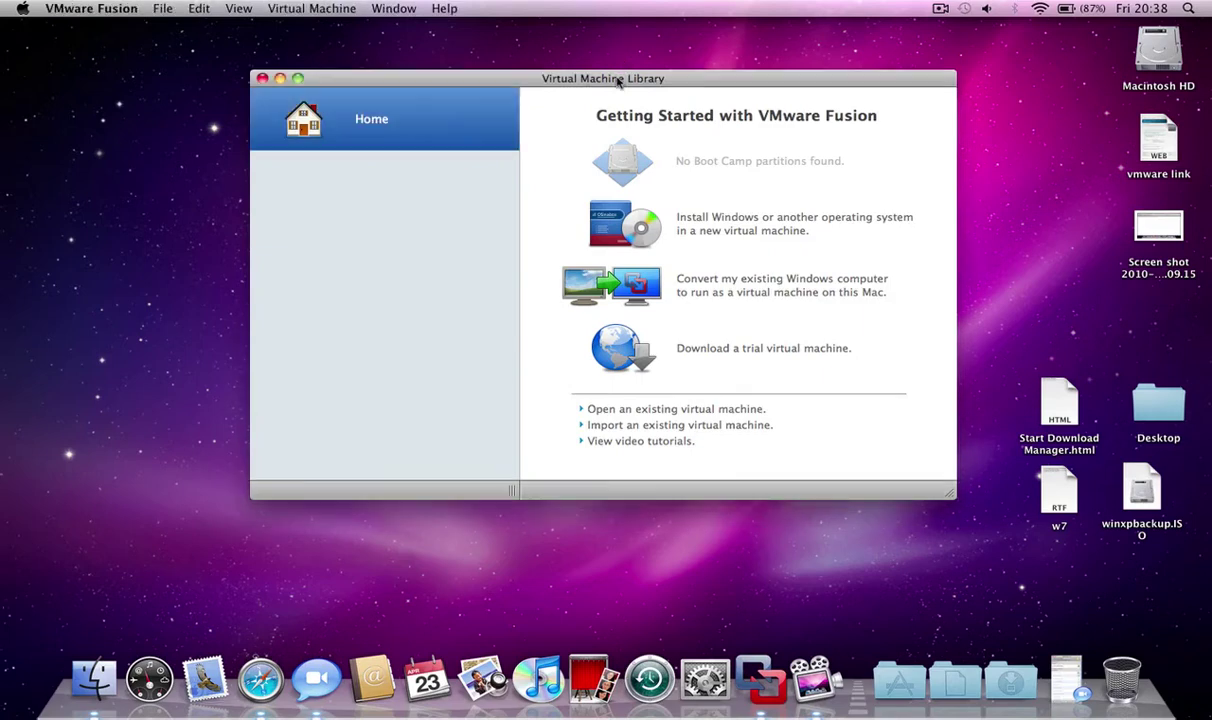
pyautogui.click(100, 5)
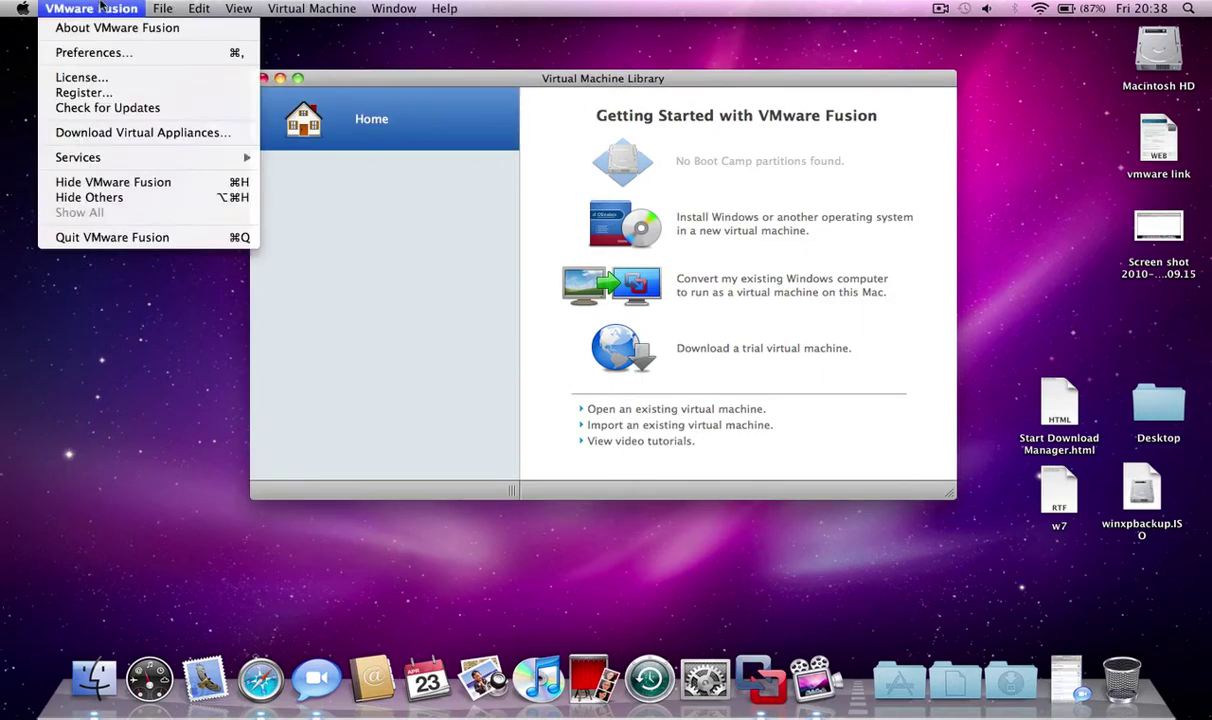
pyautogui.click(100, 6)
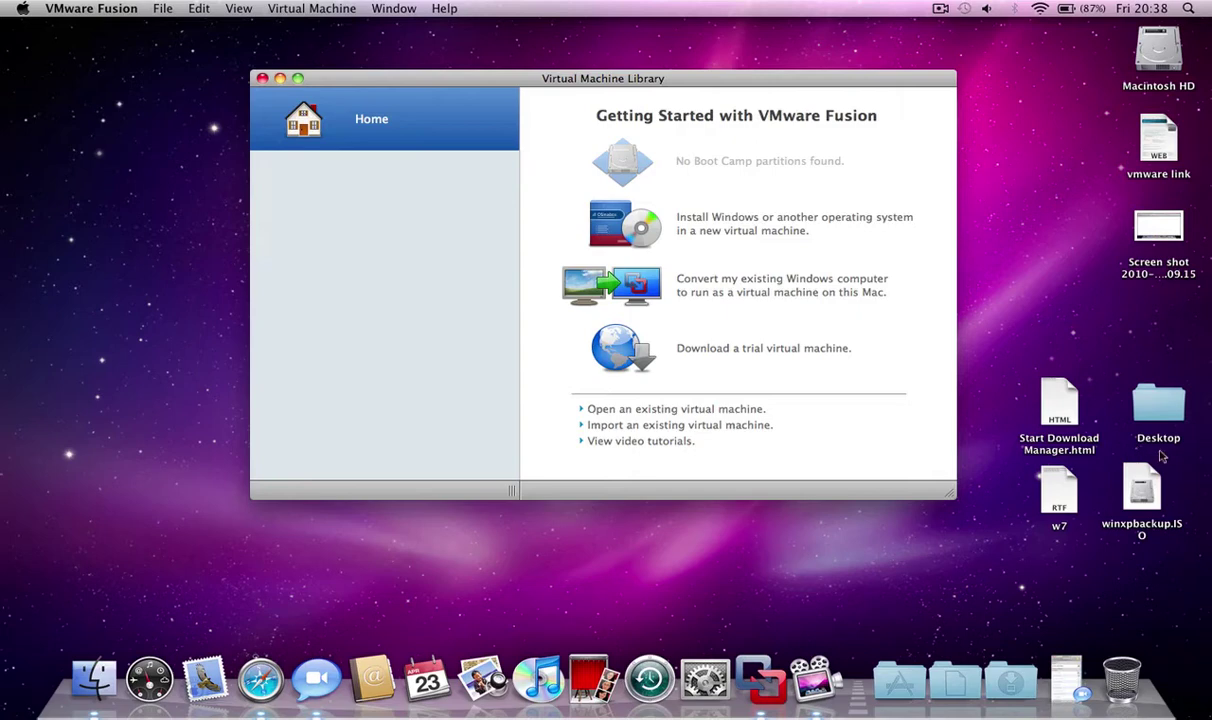
pyautogui.click(1147, 488)
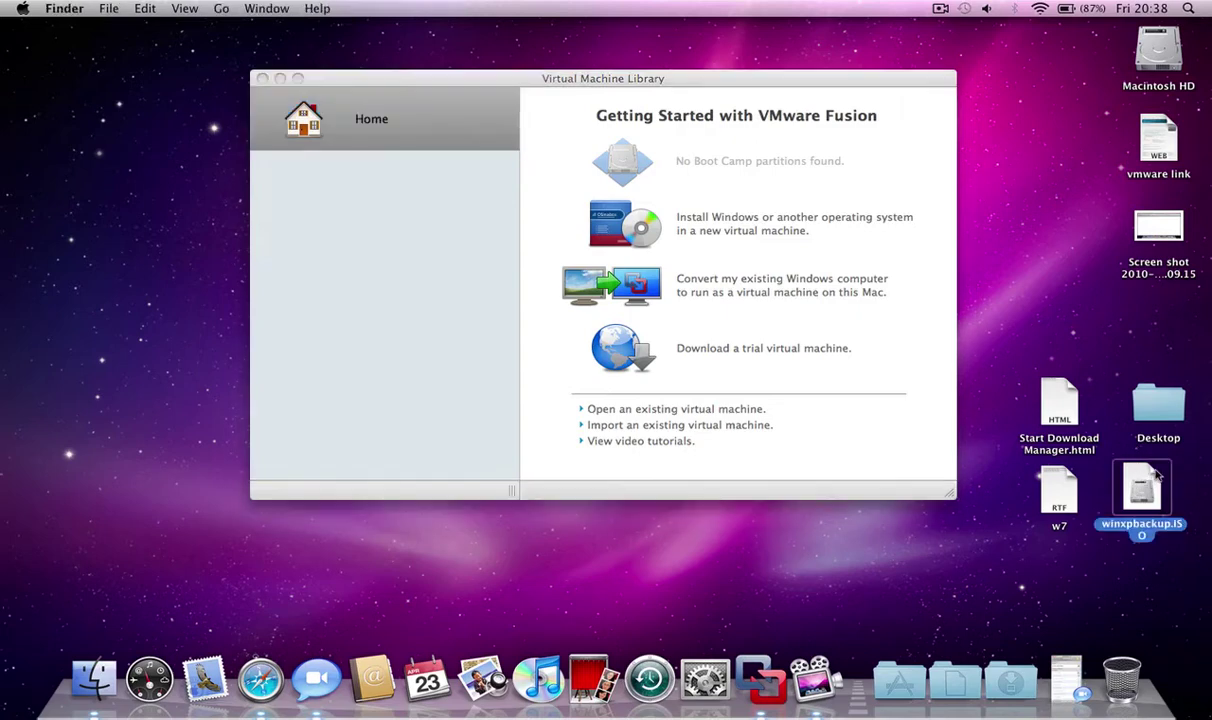
pyautogui.click(727, 567)
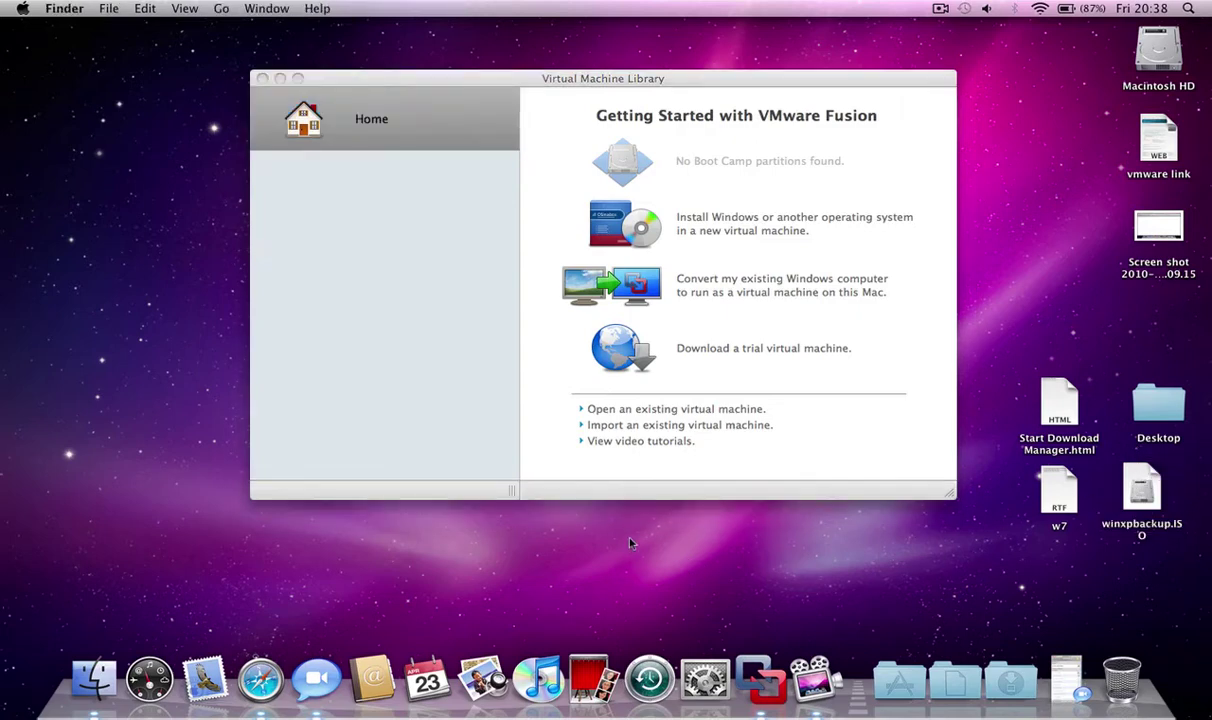
pyautogui.click(629, 476)
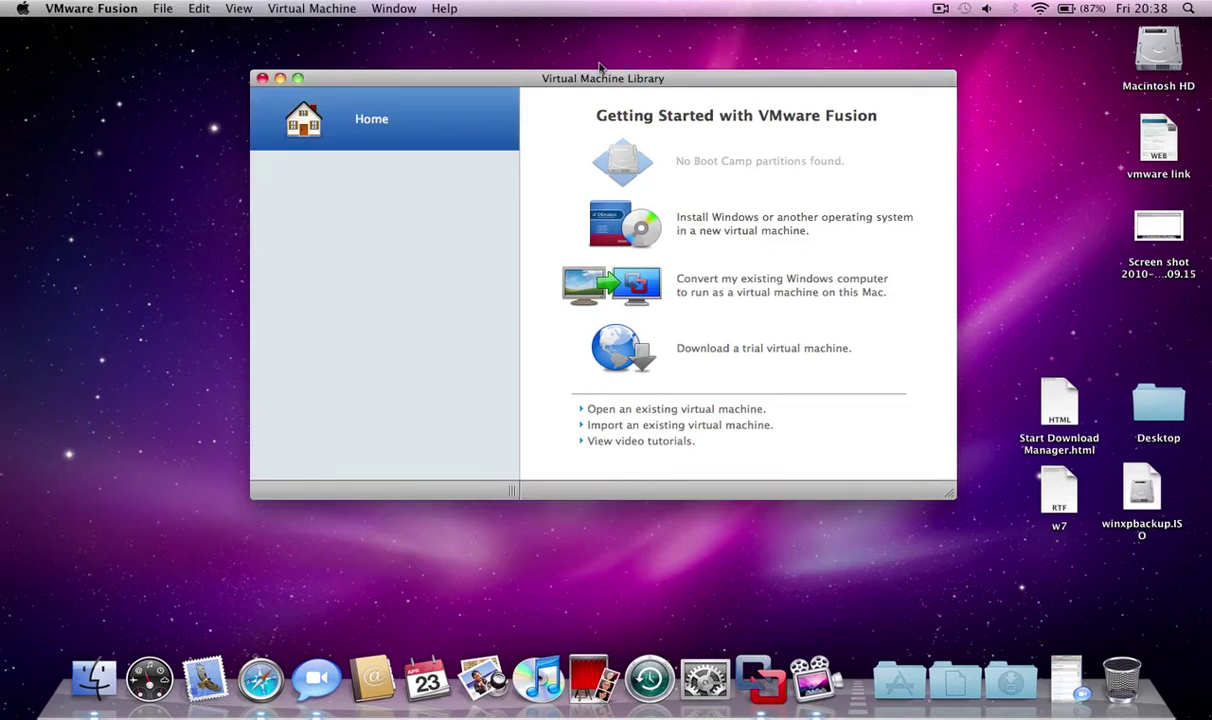
# Begin installing an operating system in a new virtual machine, continuing without an installation disc.
pyautogui.moveTo(607, 74); pyautogui.dragTo(605, 20)
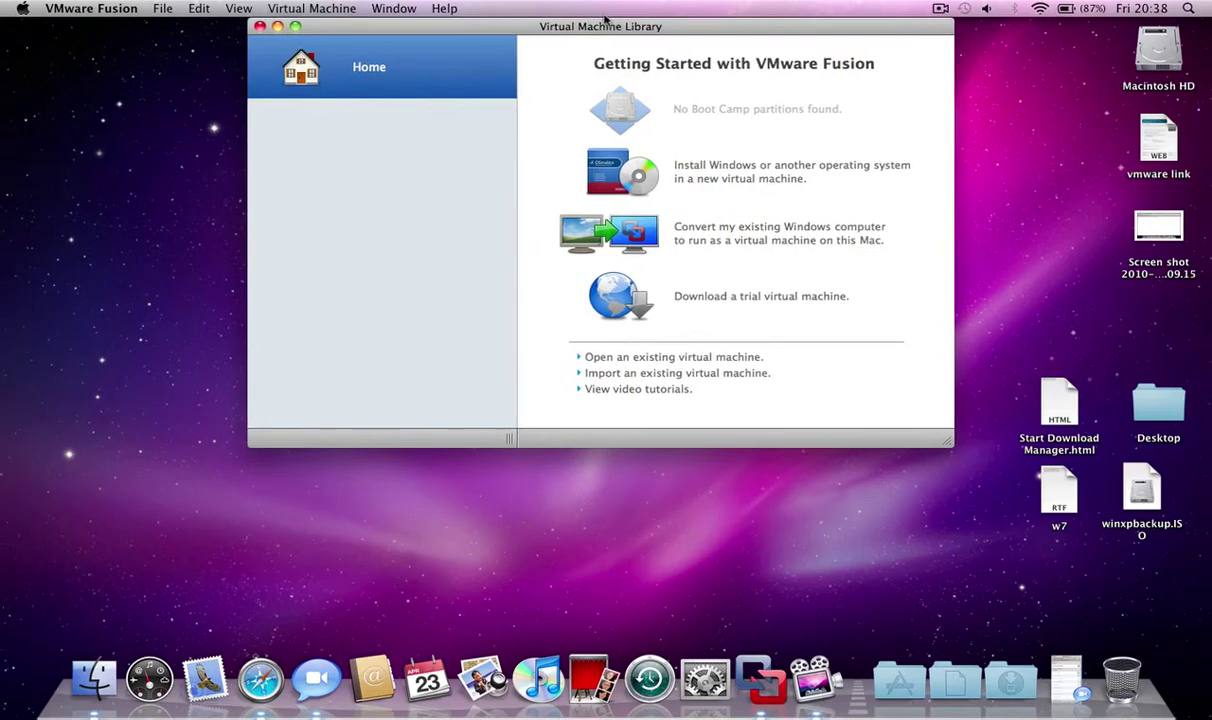
pyautogui.click(715, 182)
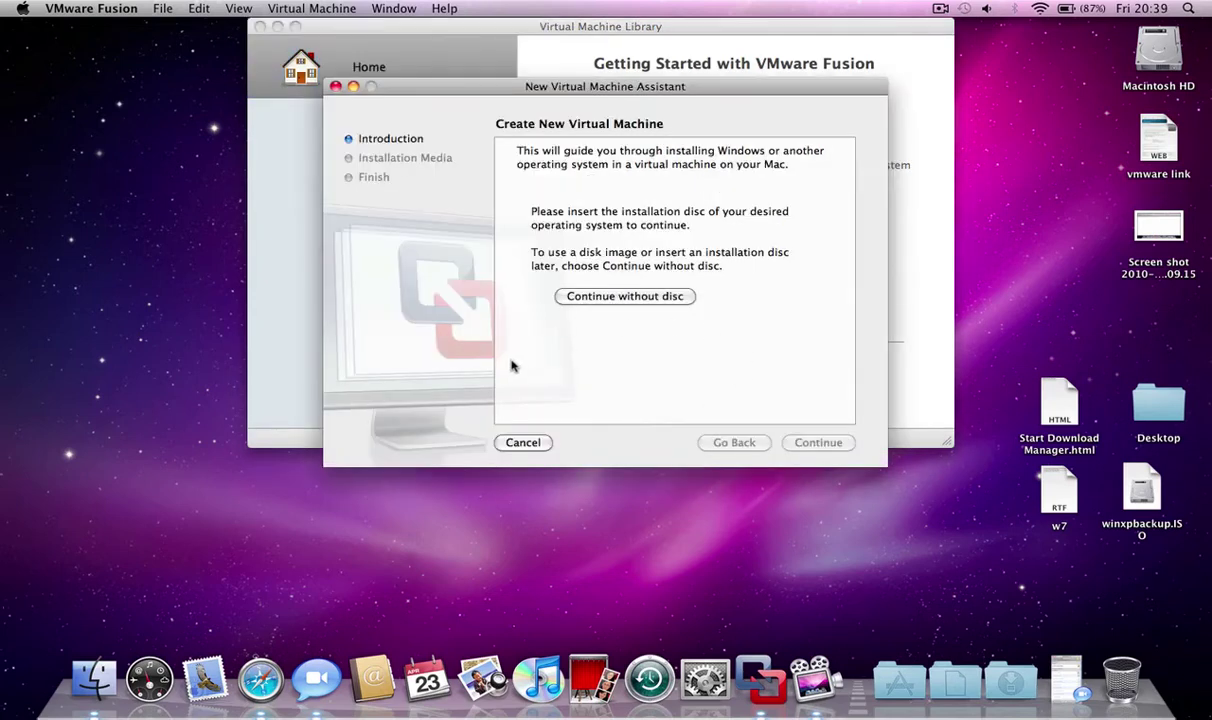
pyautogui.click(606, 296)
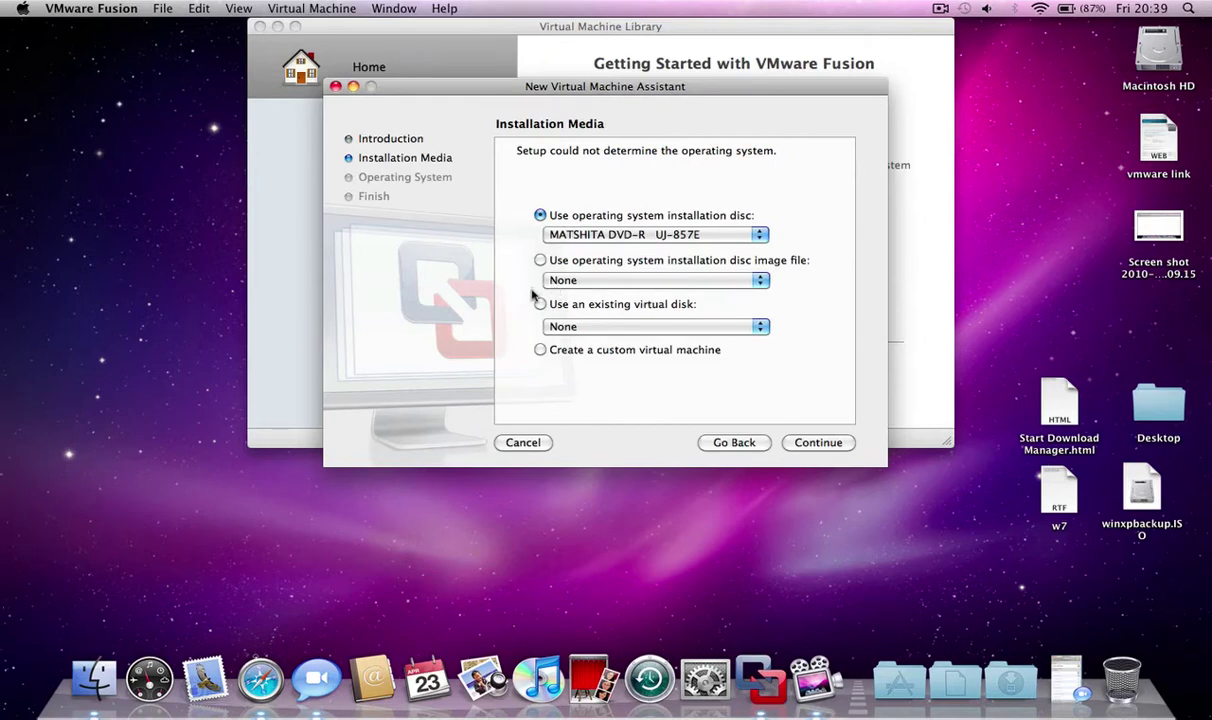
# Use the disc image winxpbackup.ISO from the Desktop as the installation media and continue.
pyautogui.click(634, 260)
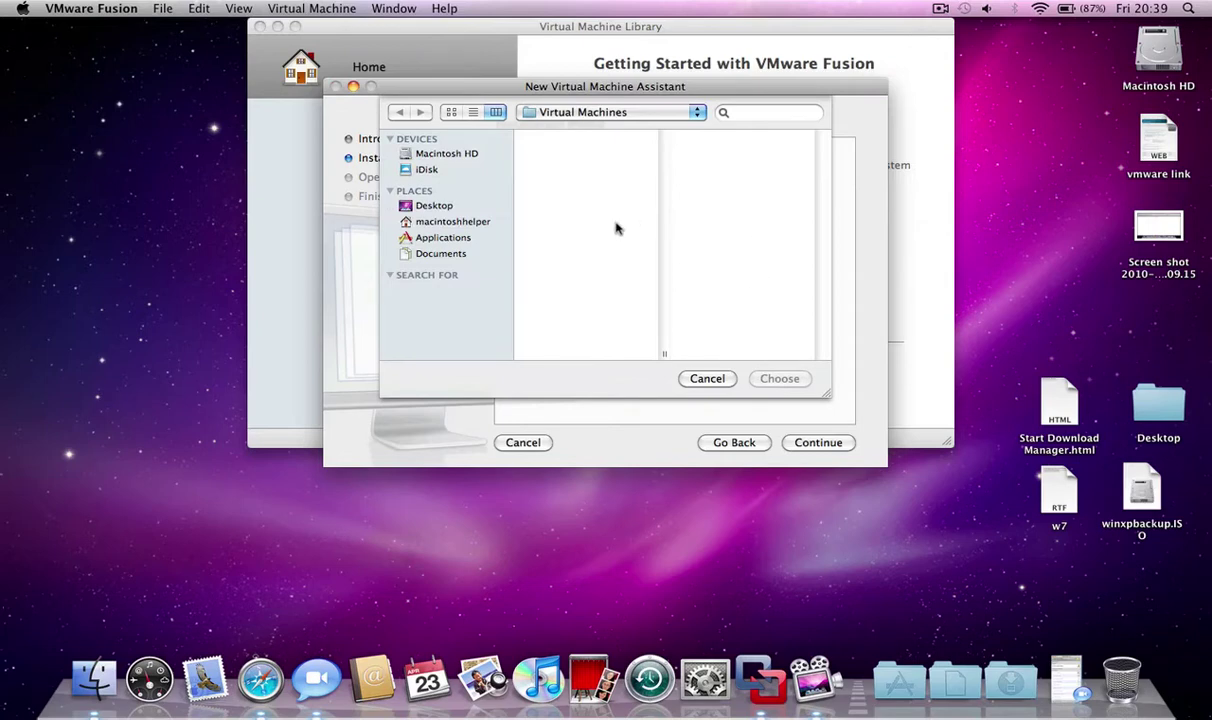
pyautogui.click(424, 205)
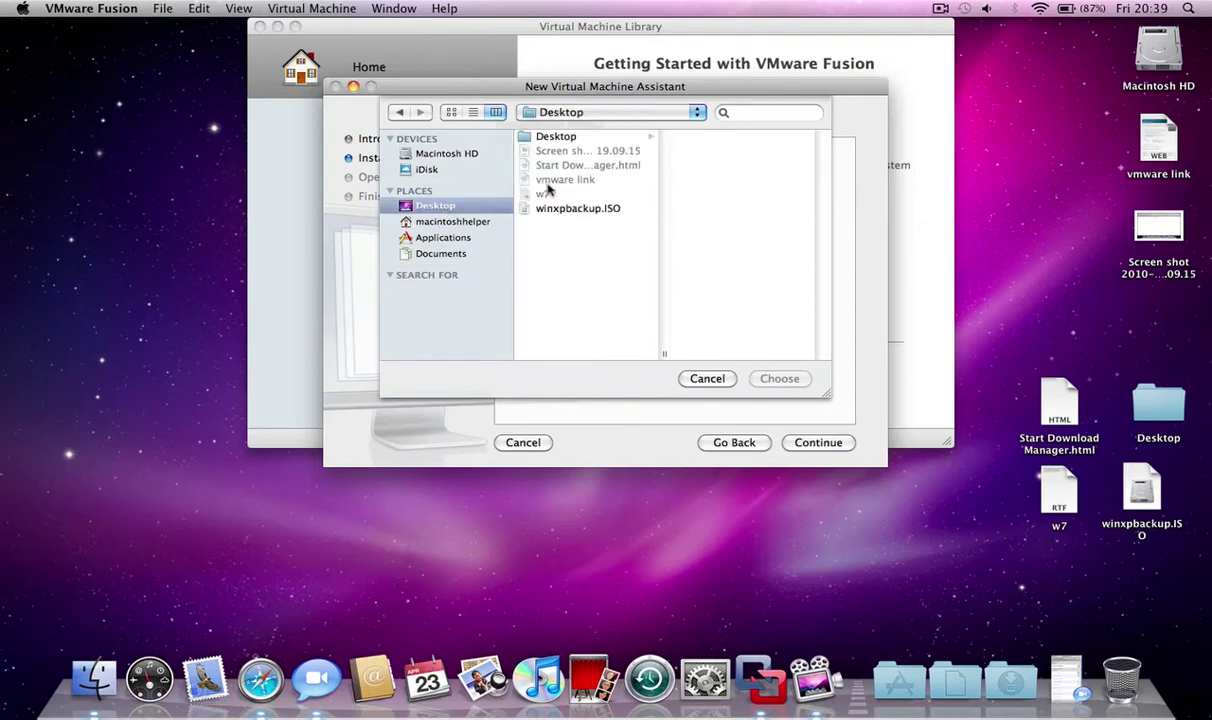
pyautogui.click(631, 208)
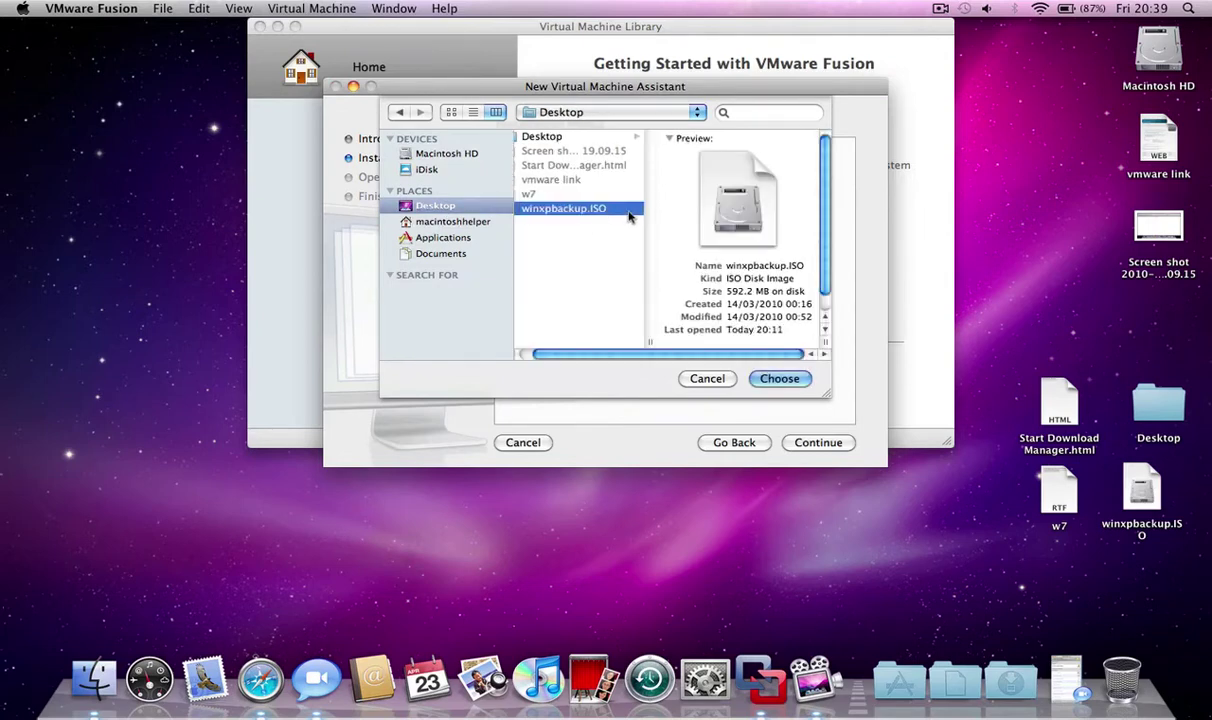
pyautogui.doubleClick(631, 208)
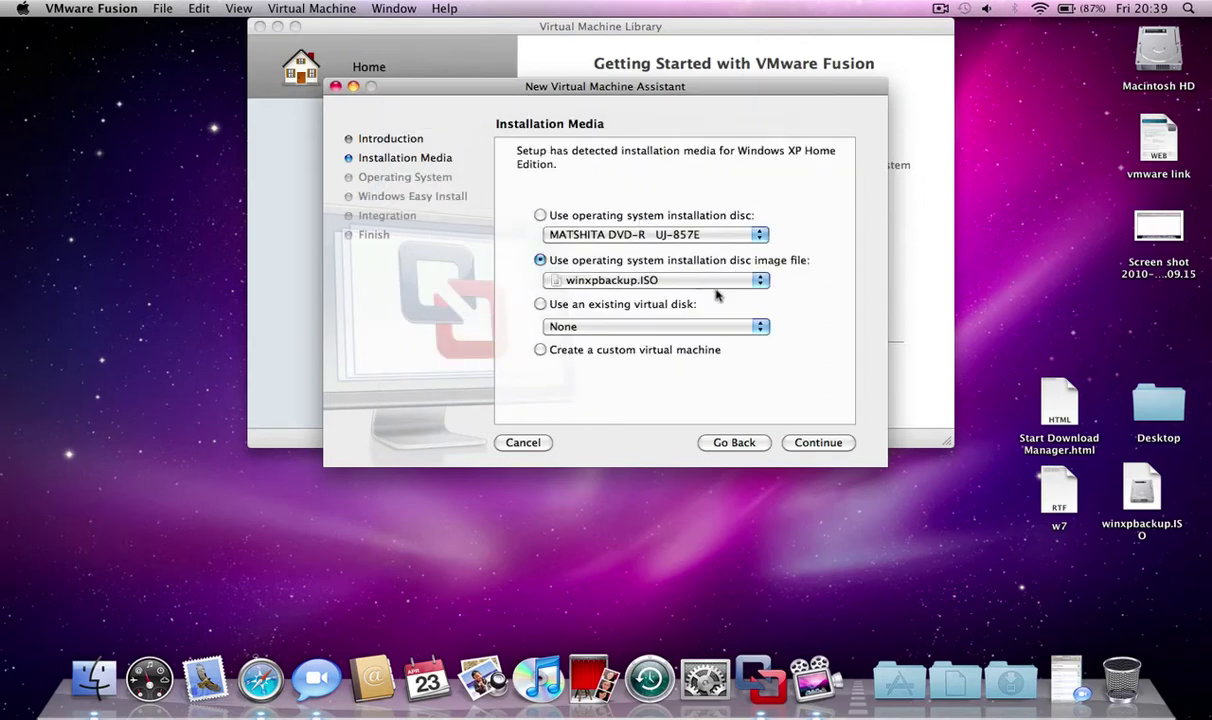
pyautogui.click(821, 442)
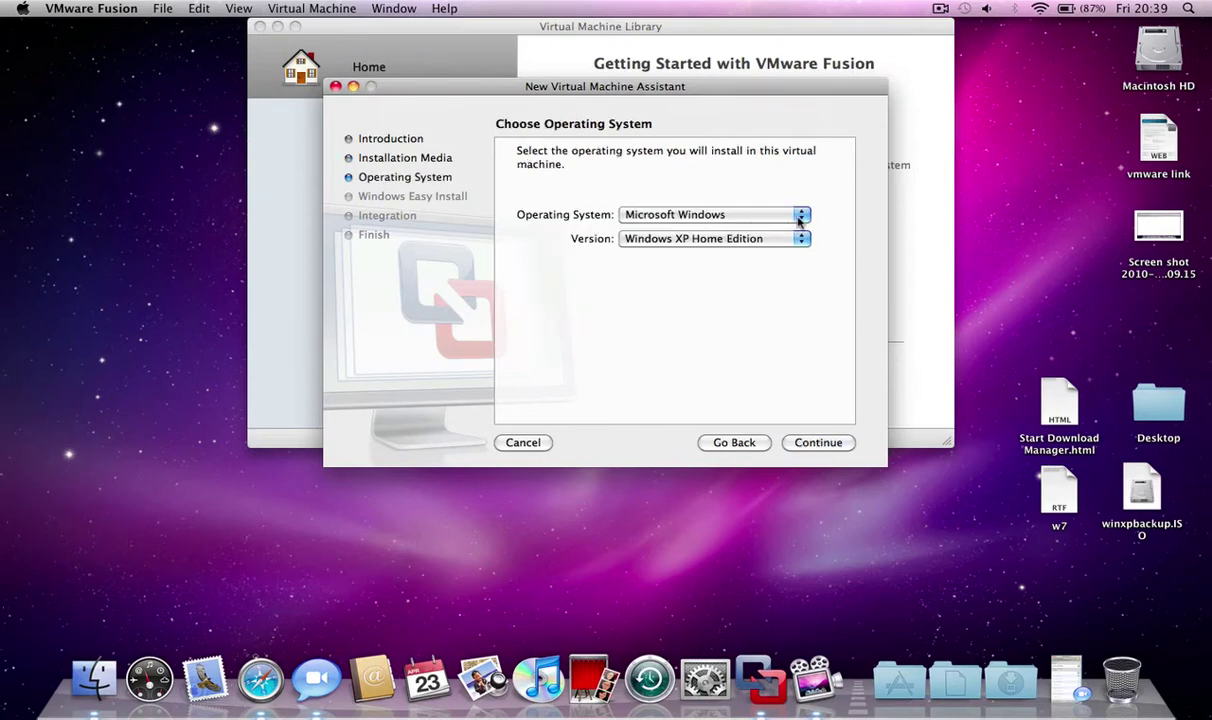
# Confirm Microsoft Windows as the operating system and Windows XP Home Edition as its version.
pyautogui.click(756, 212)
pyautogui.click(822, 207)
pyautogui.click(790, 238)
pyautogui.click(777, 108)
pyautogui.click(812, 441)
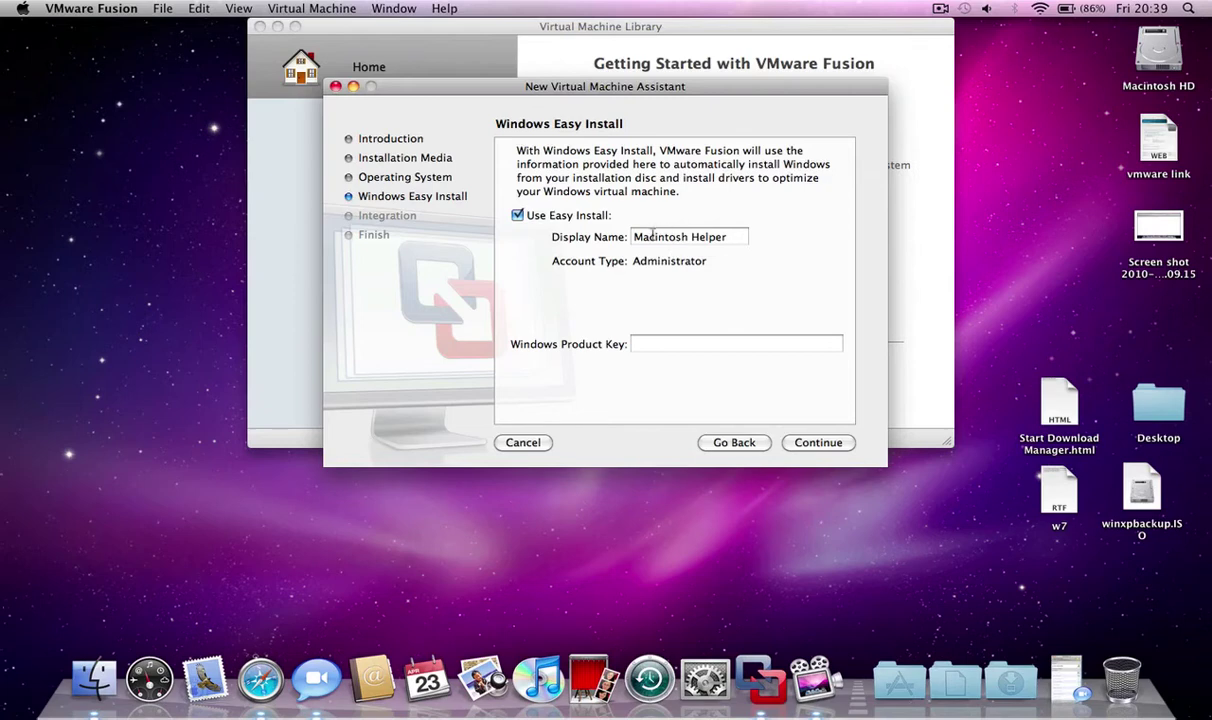
# Disable Windows Easy Install and save the virtual machine as Windows XP Home Edition in Virtual Machines, choosing to customize its settings.
pyautogui.click(594, 216)
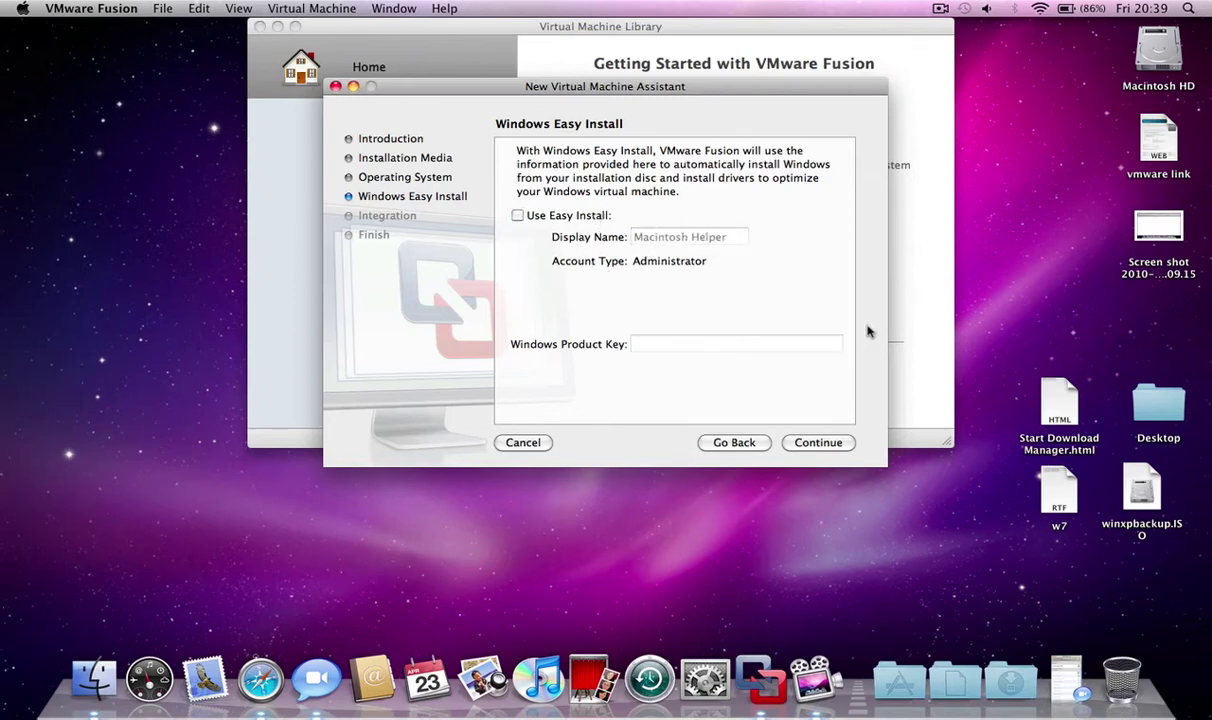
pyautogui.click(827, 444)
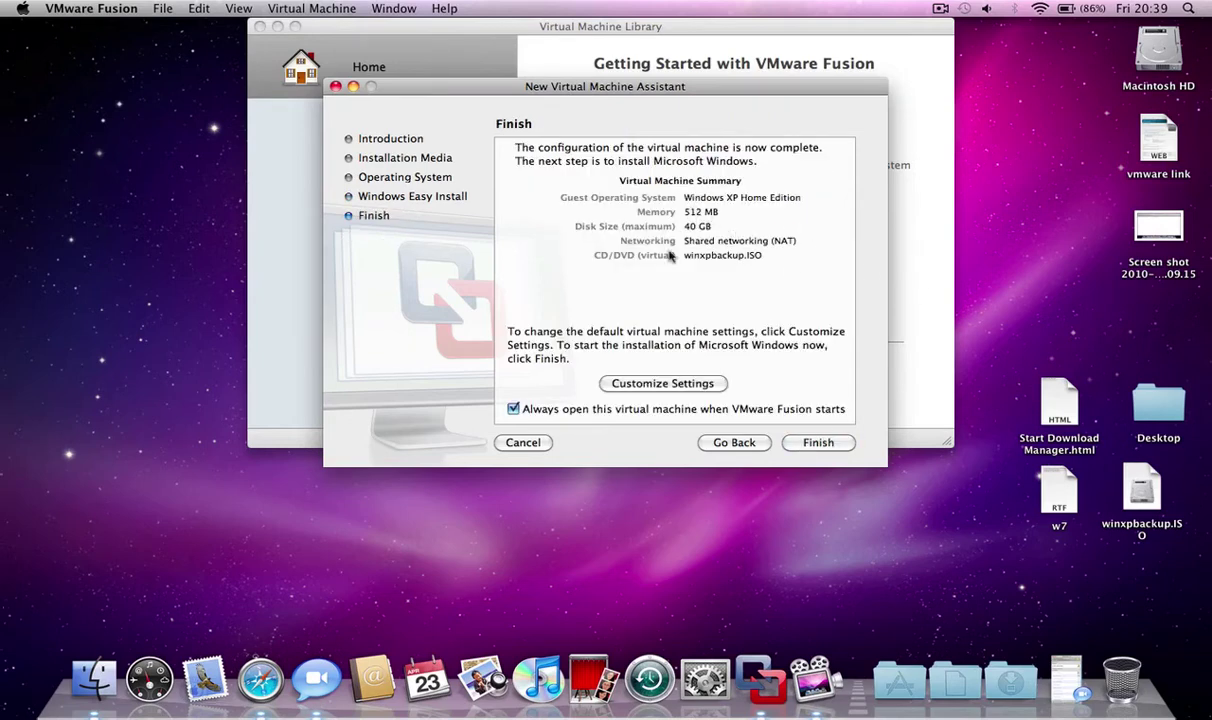
pyautogui.click(652, 387)
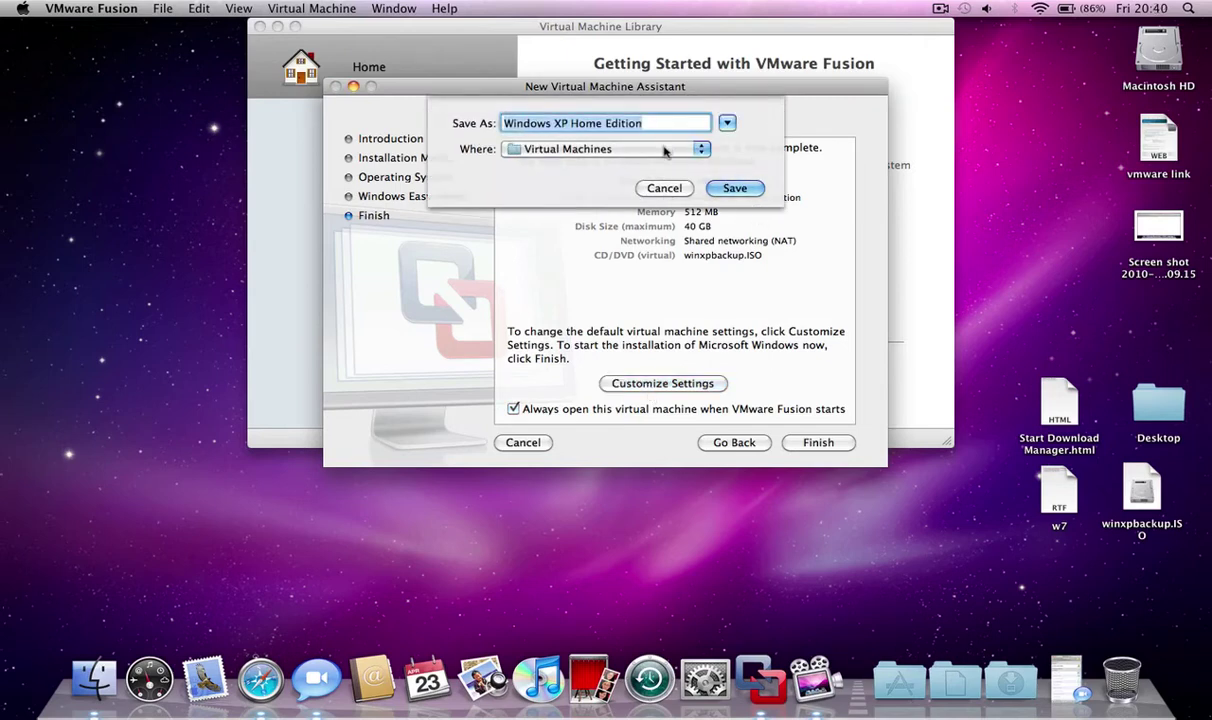
pyautogui.click(736, 187)
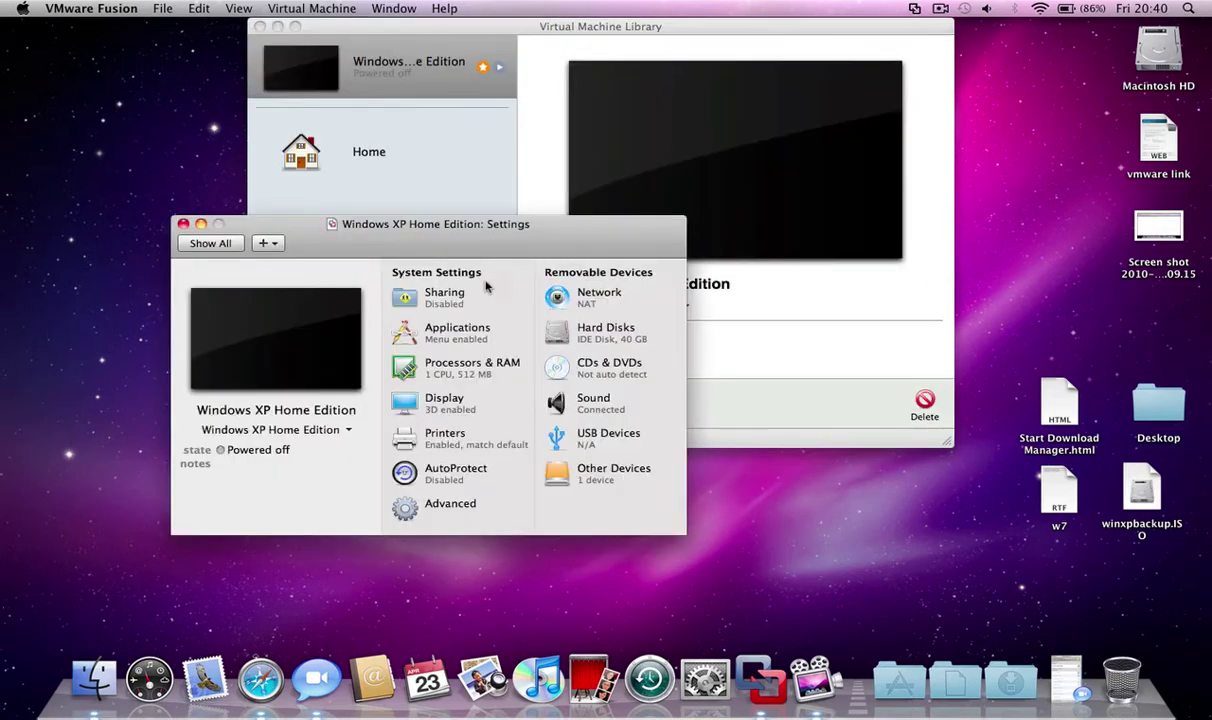
# Raise the virtual machine's RAM allocation in the Processors & RAM settings and close the settings.
pyautogui.click(449, 378)
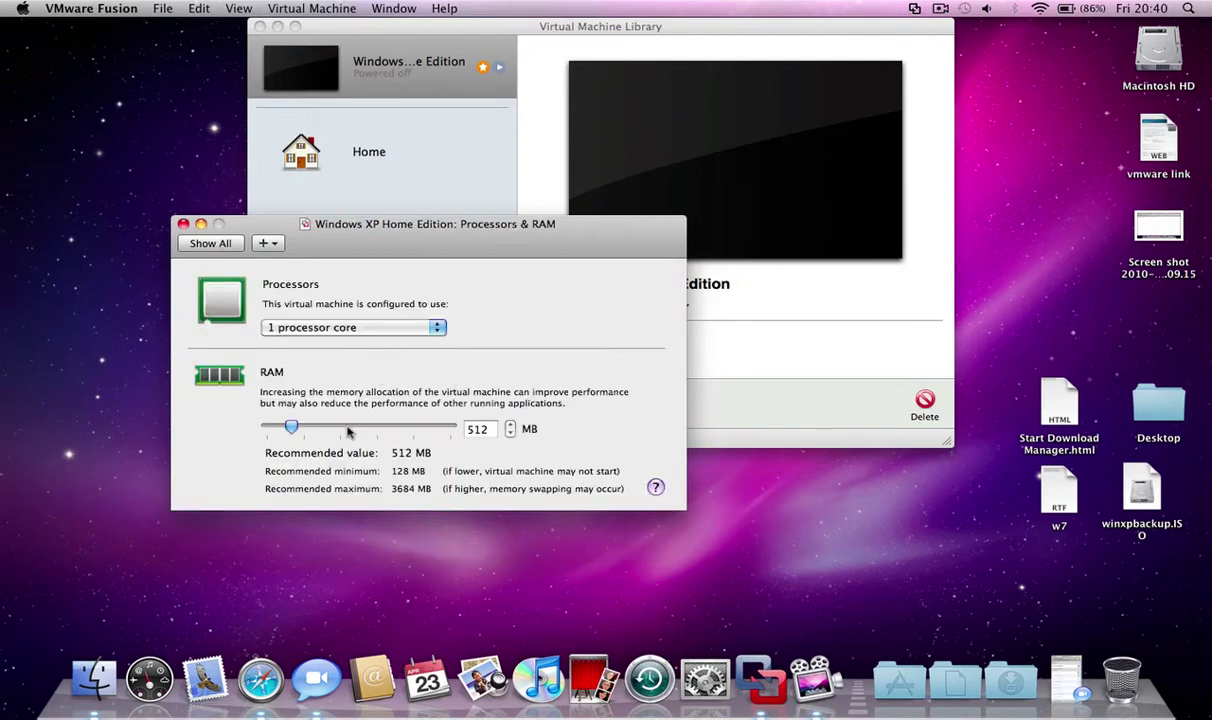
pyautogui.click(485, 429)
pyautogui.moveTo(288, 428); pyautogui.dragTo(372, 430)
pyautogui.press('super+w')
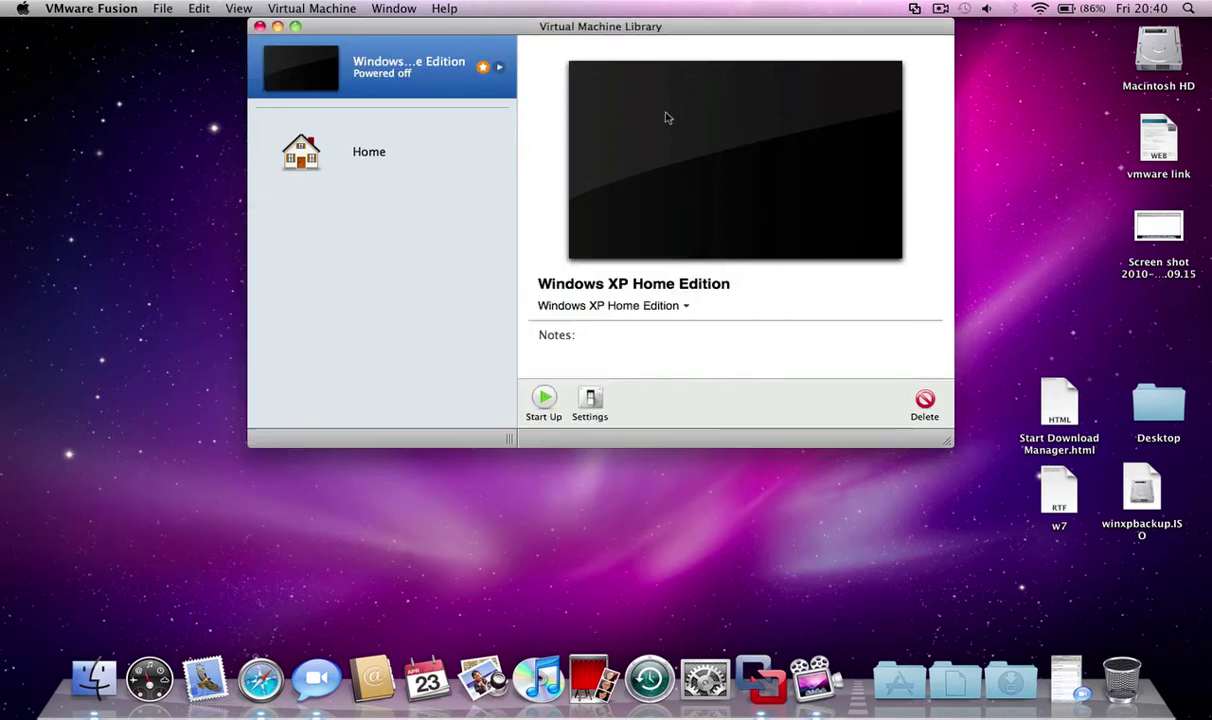
# Start up the Windows XP Home Edition virtual machine and begin the Windows XP setup.
pyautogui.click(543, 400)
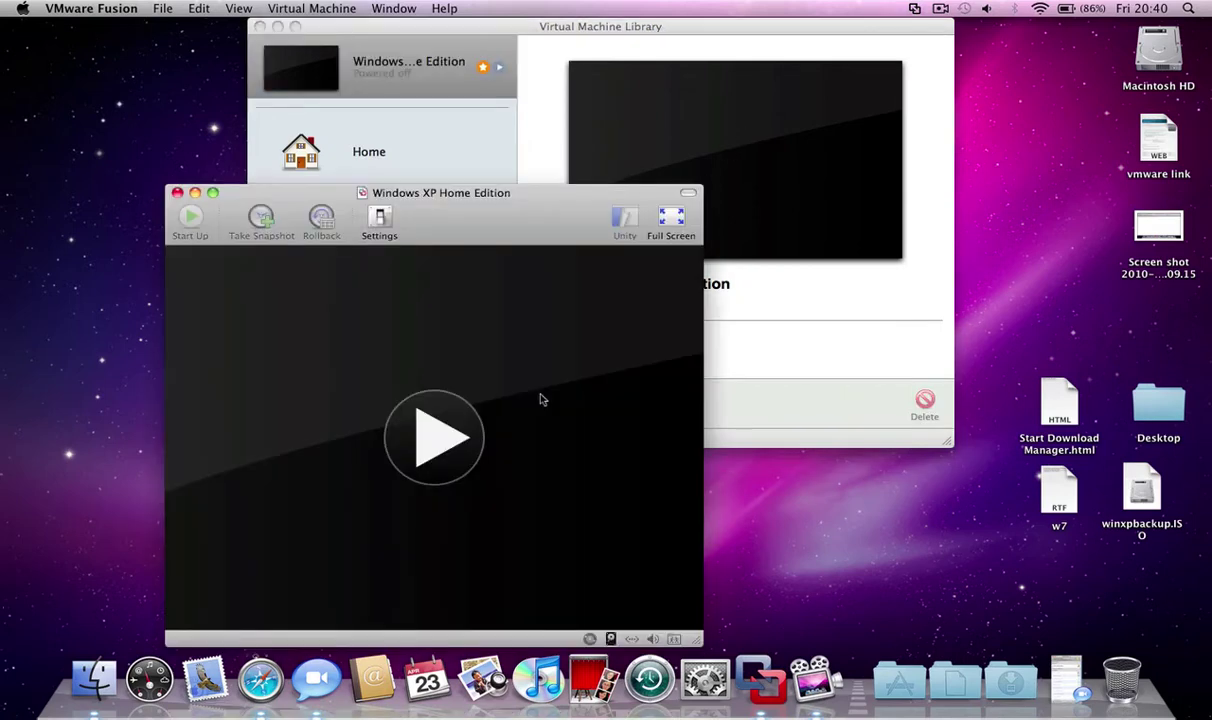
pyautogui.click(439, 441)
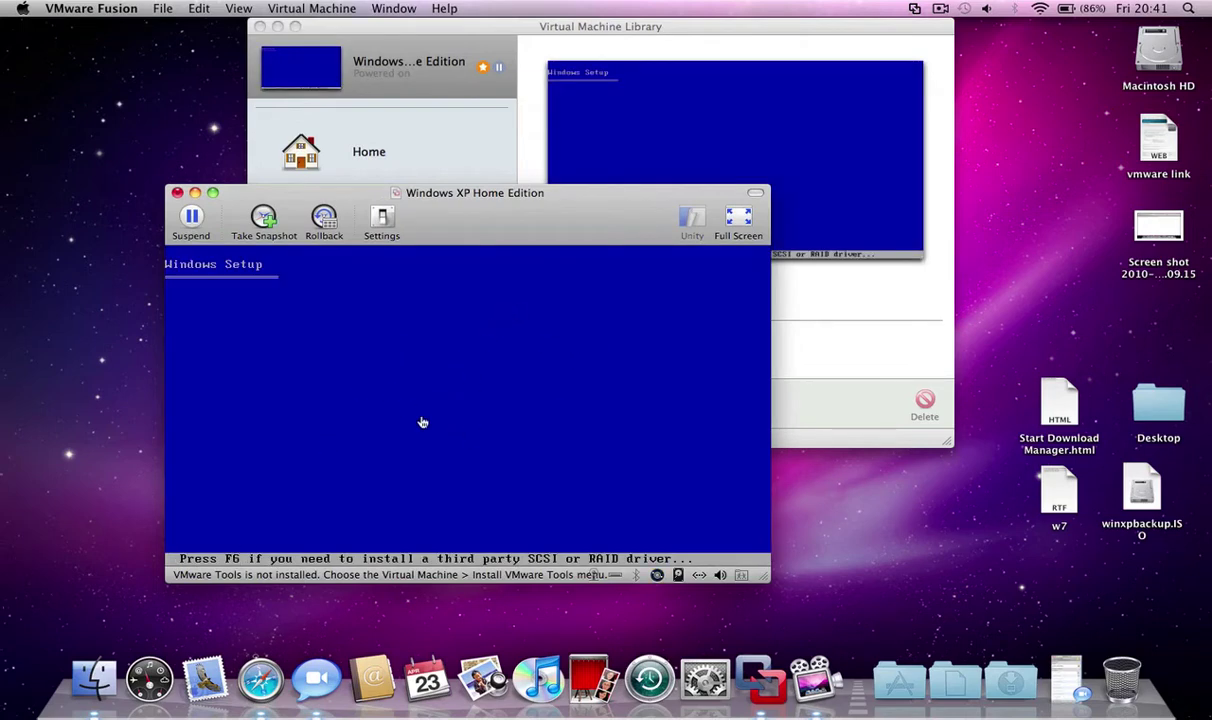
pyautogui.click(570, 446)
pyautogui.press('Return')
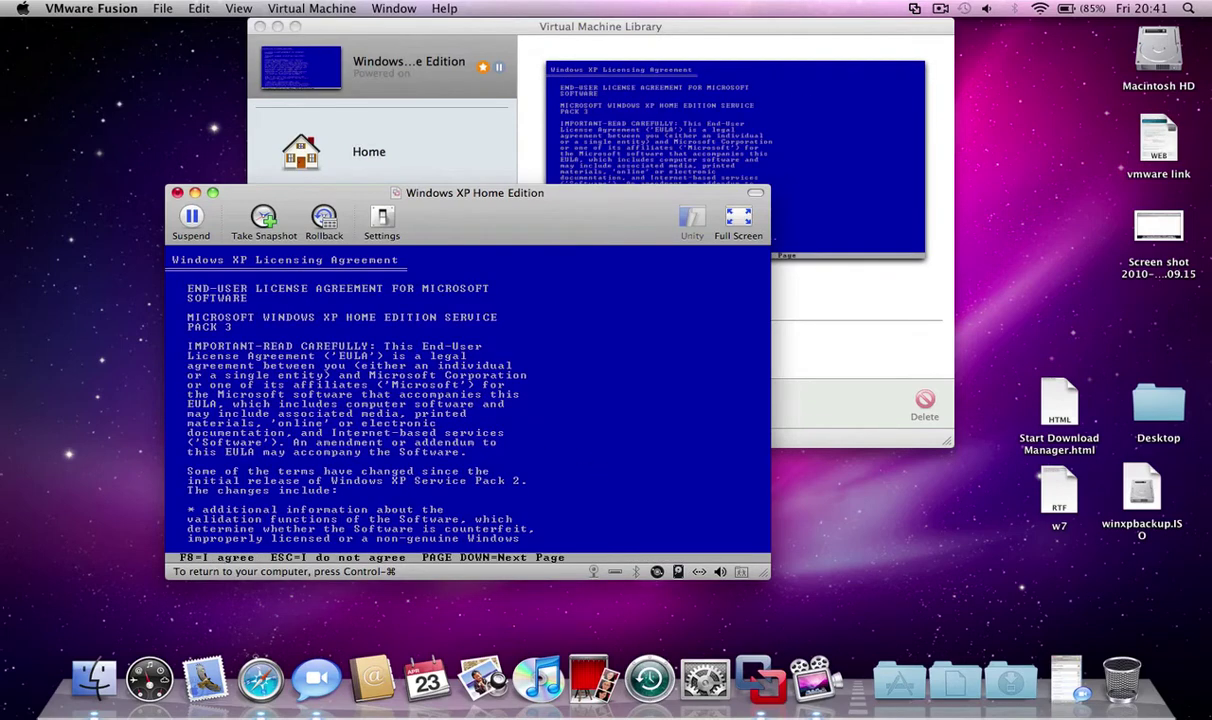
# Page through the Windows XP licensing agreement and accept it.
pyautogui.press('XF86KbdBrightnessUp')
pyautogui.press('pagedown')
pyautogui.press('F8')
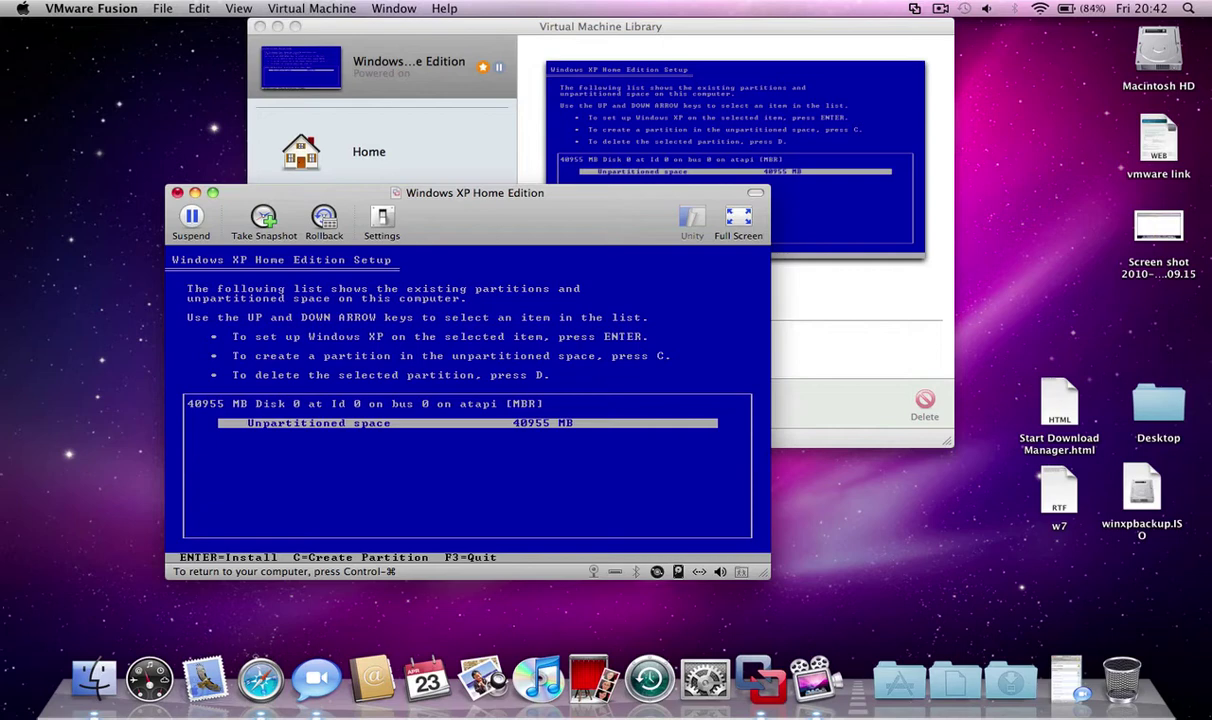
# Create a 40947 MB partition in the unpartitioned space and format it with the NTFS file system for the Windows XP installation.
pyautogui.press('c')
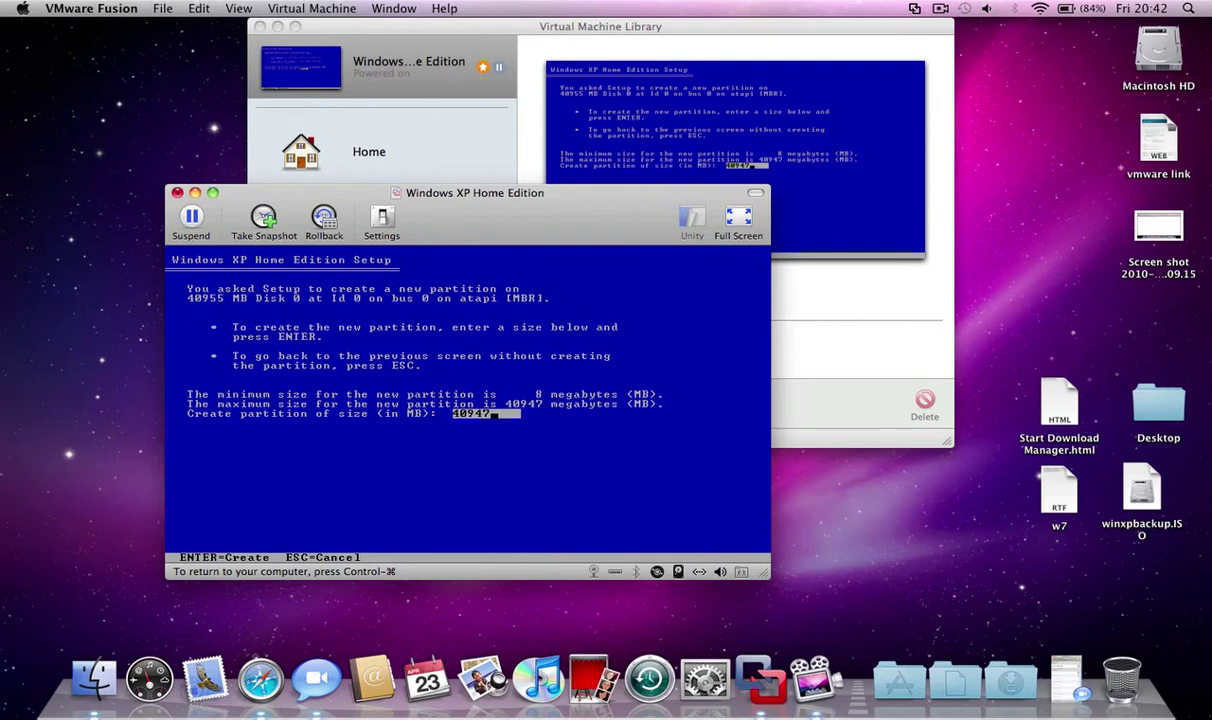
pyautogui.press('Return')
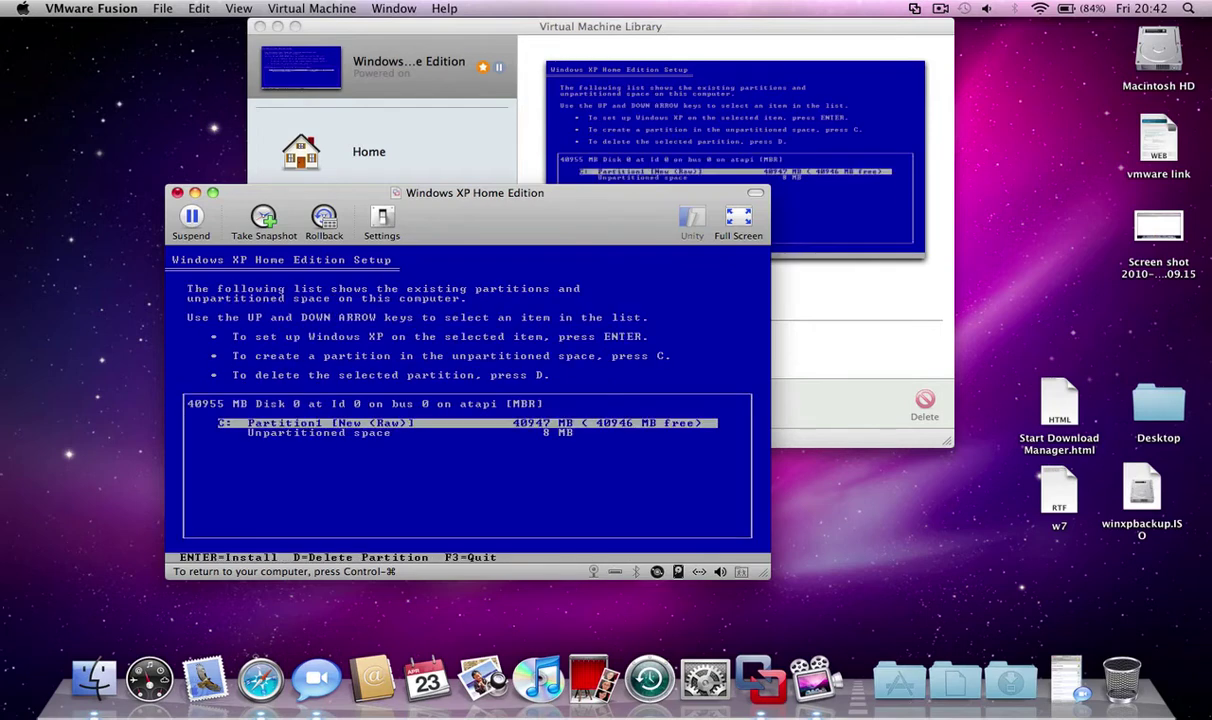
pyautogui.press('Return')
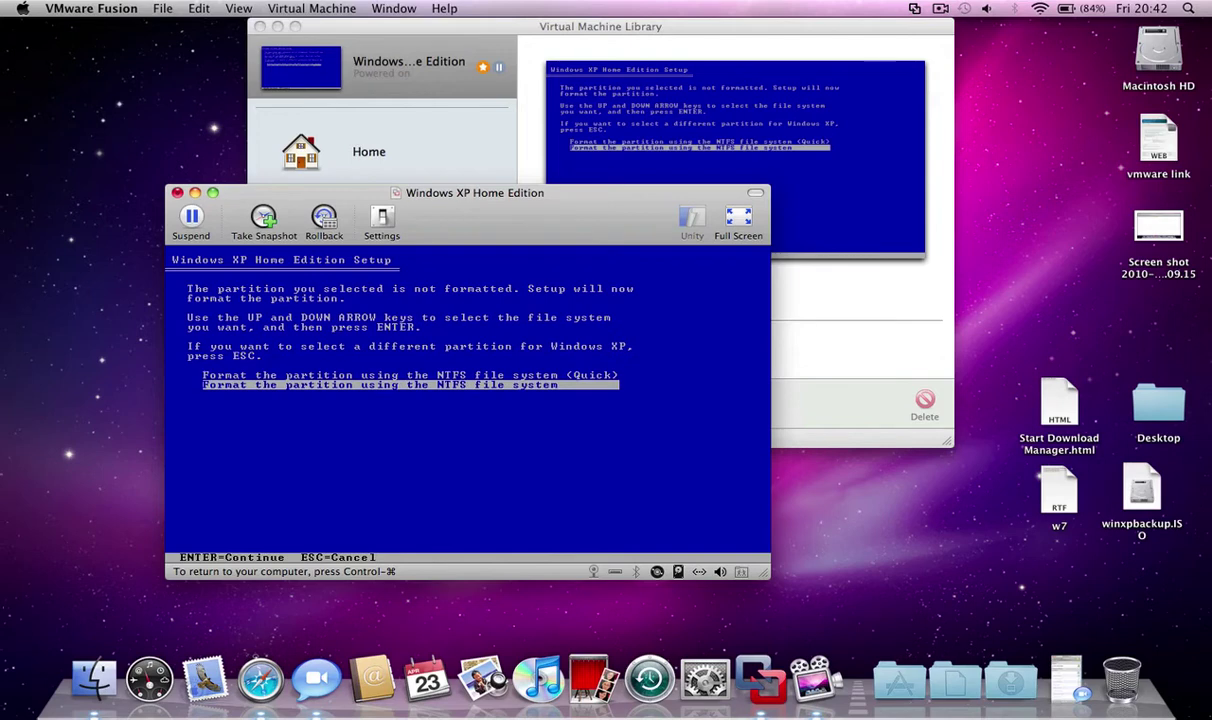
pyautogui.press('Return')
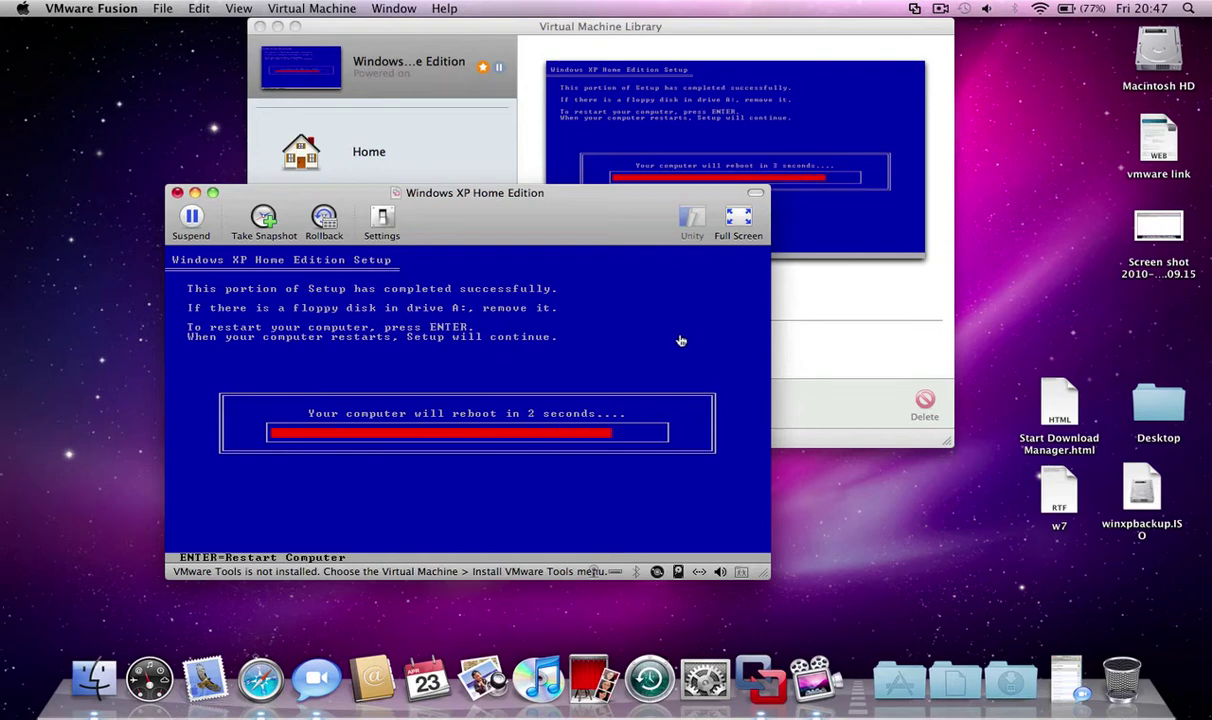
# Release the pointer from the virtual machine and move the Windows XP Home Edition window slightly up and to the left.
pyautogui.click(682, 342)
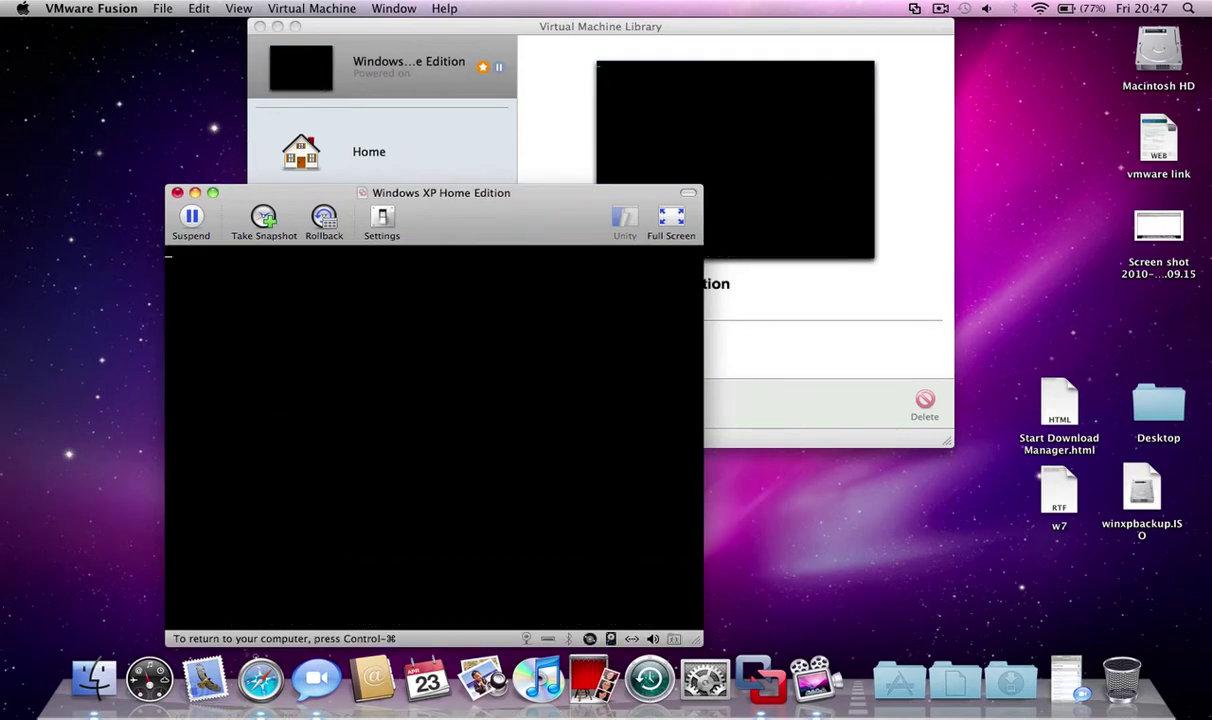
pyautogui.press('ctrl+super')
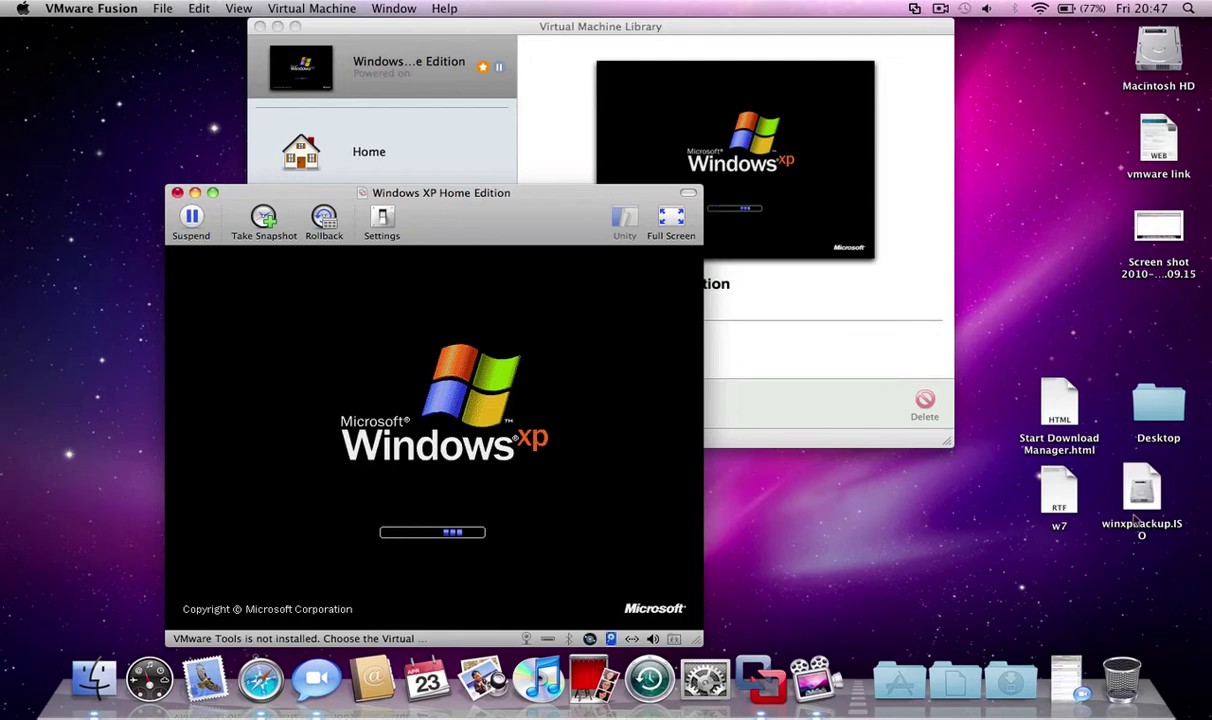
pyautogui.moveTo(1207, 552); pyautogui.dragTo(86, 560)
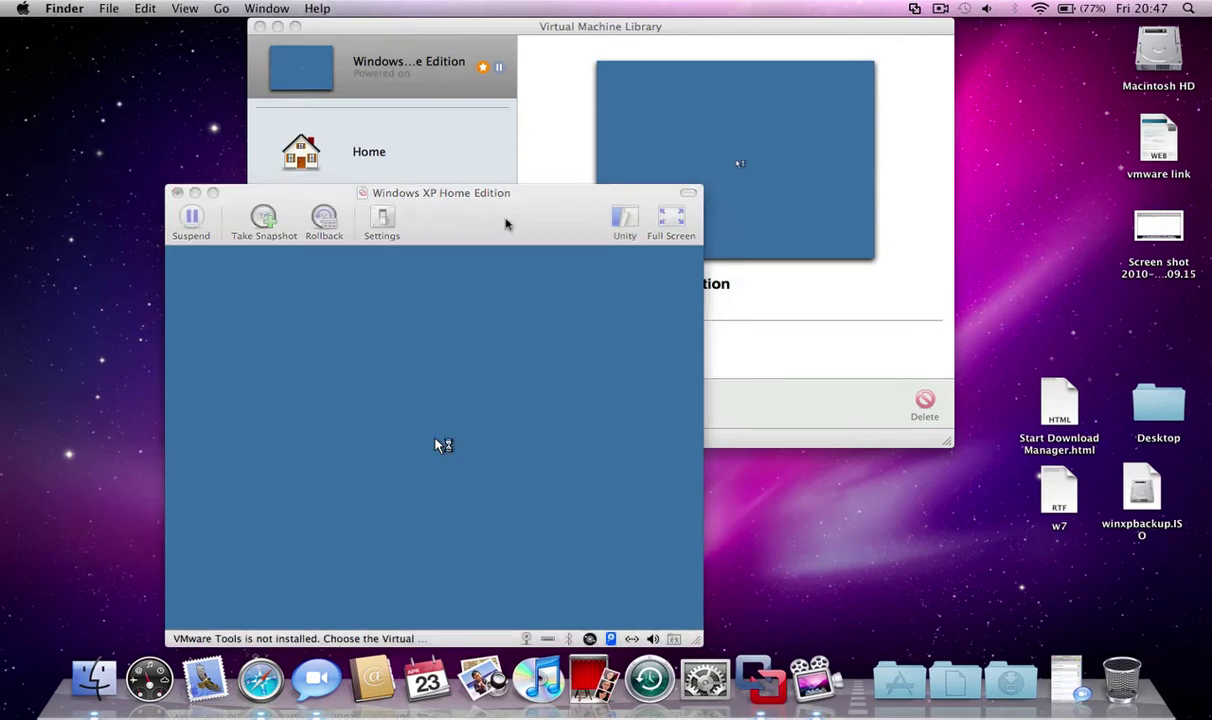
pyautogui.moveTo(513, 212); pyautogui.dragTo(465, 194)
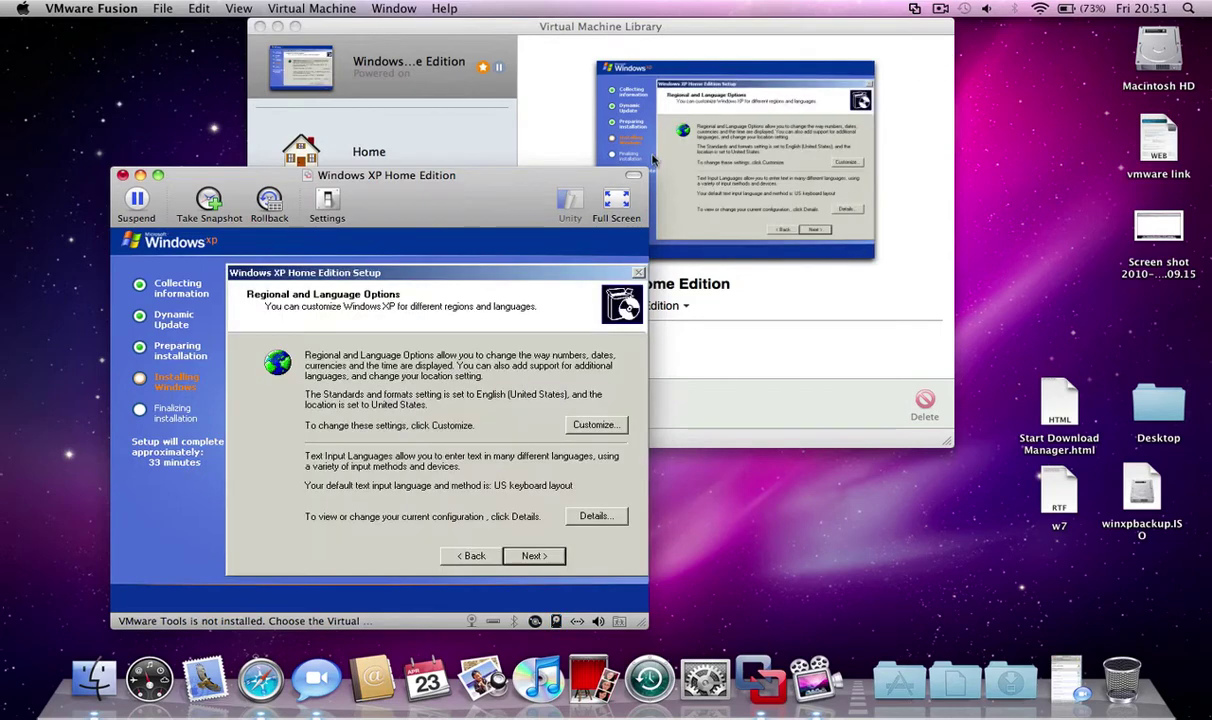
# Set the regional standards and formats to English (United Kingdom) and the location to United Kingdom in the Windows setup.
pyautogui.click(530, 312)
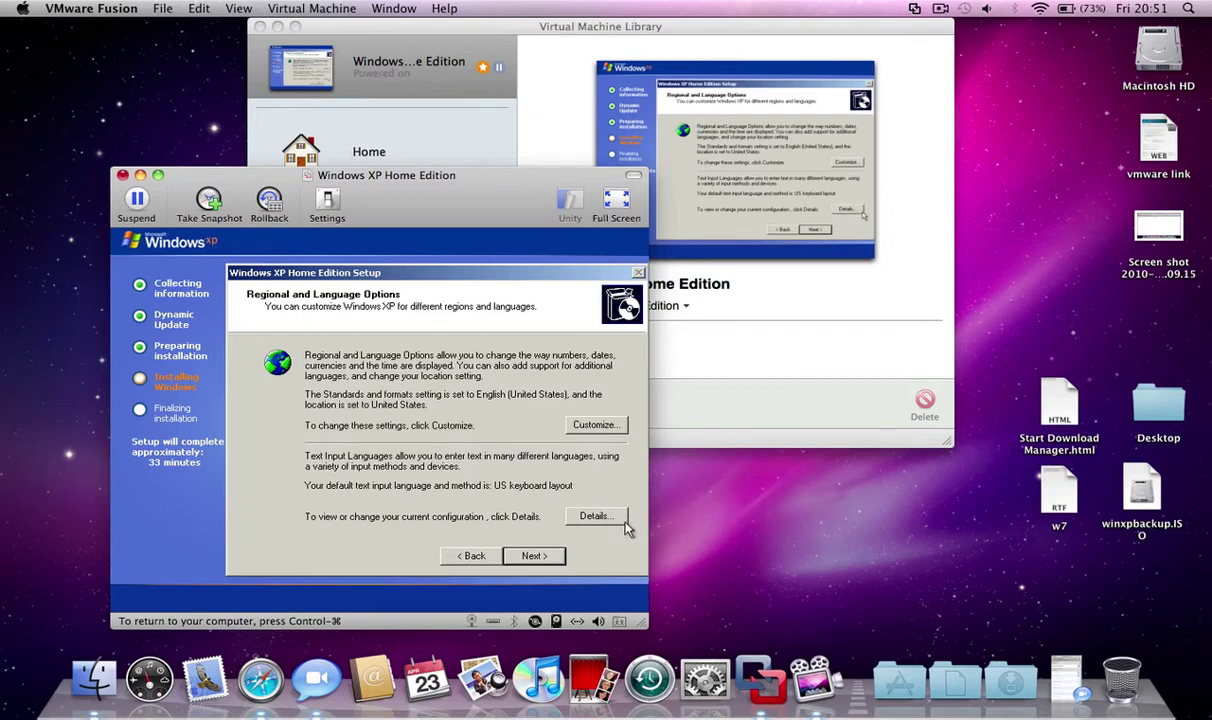
pyautogui.click(612, 423)
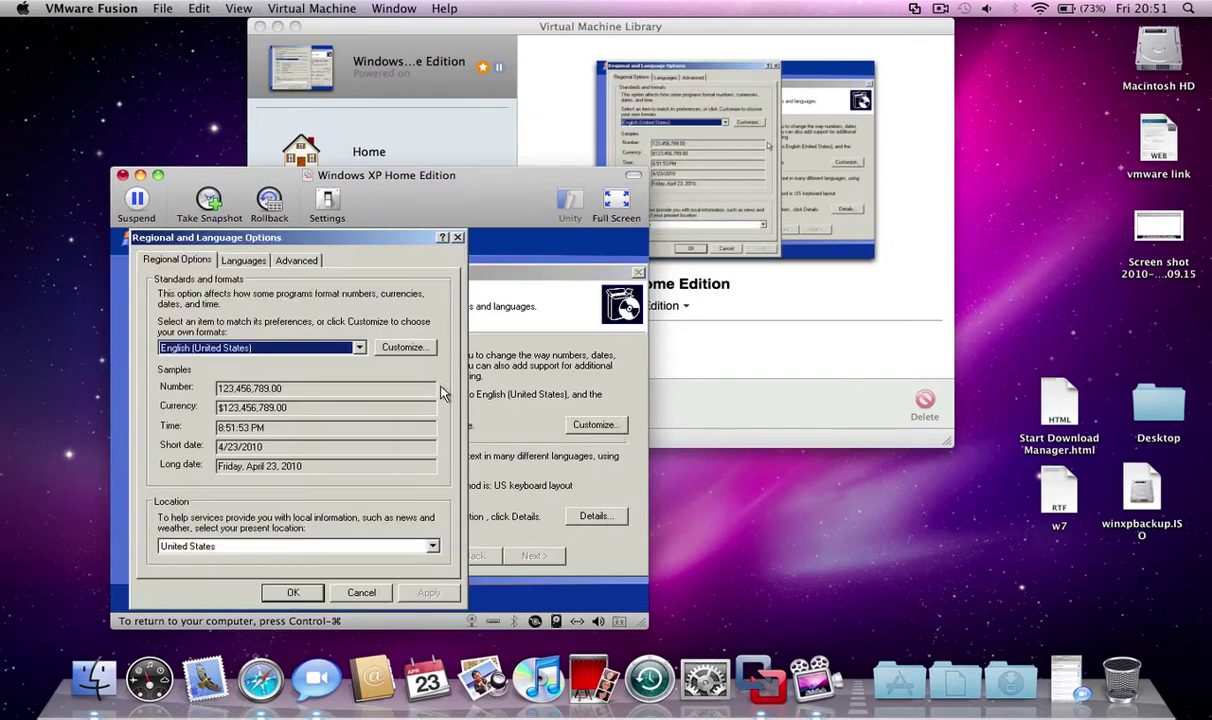
pyautogui.click(345, 348)
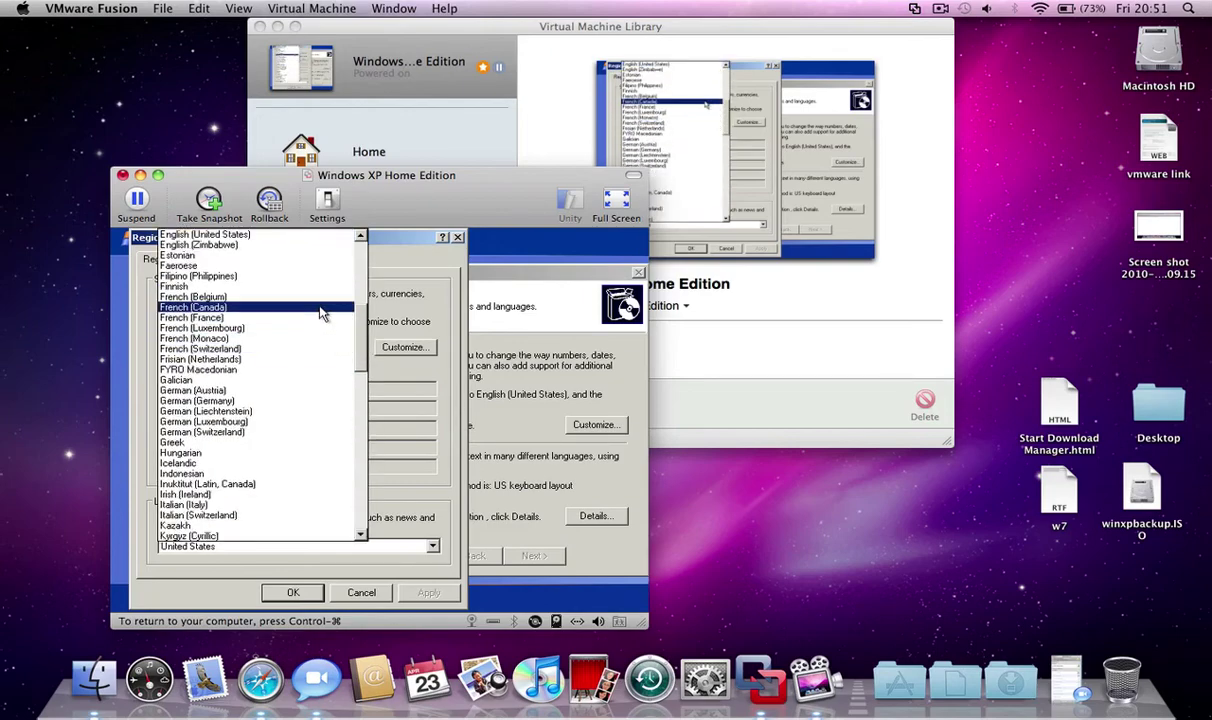
pyautogui.scroll(3, 320, 312)
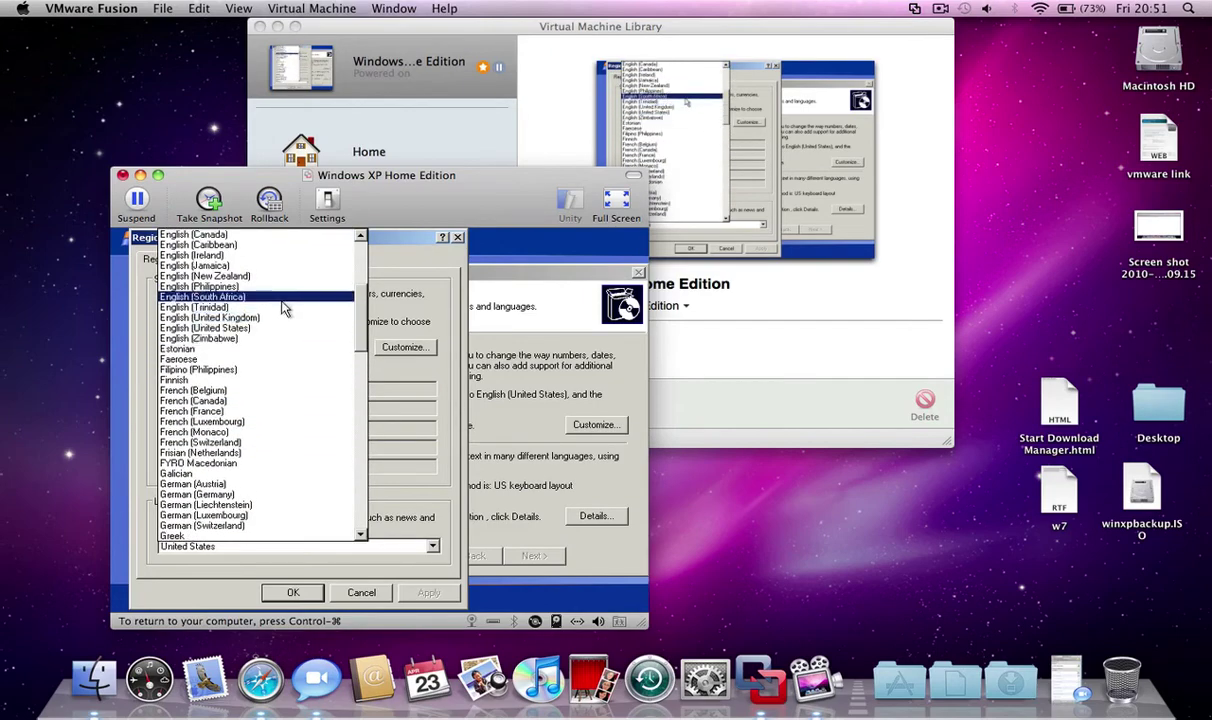
pyautogui.click(281, 317)
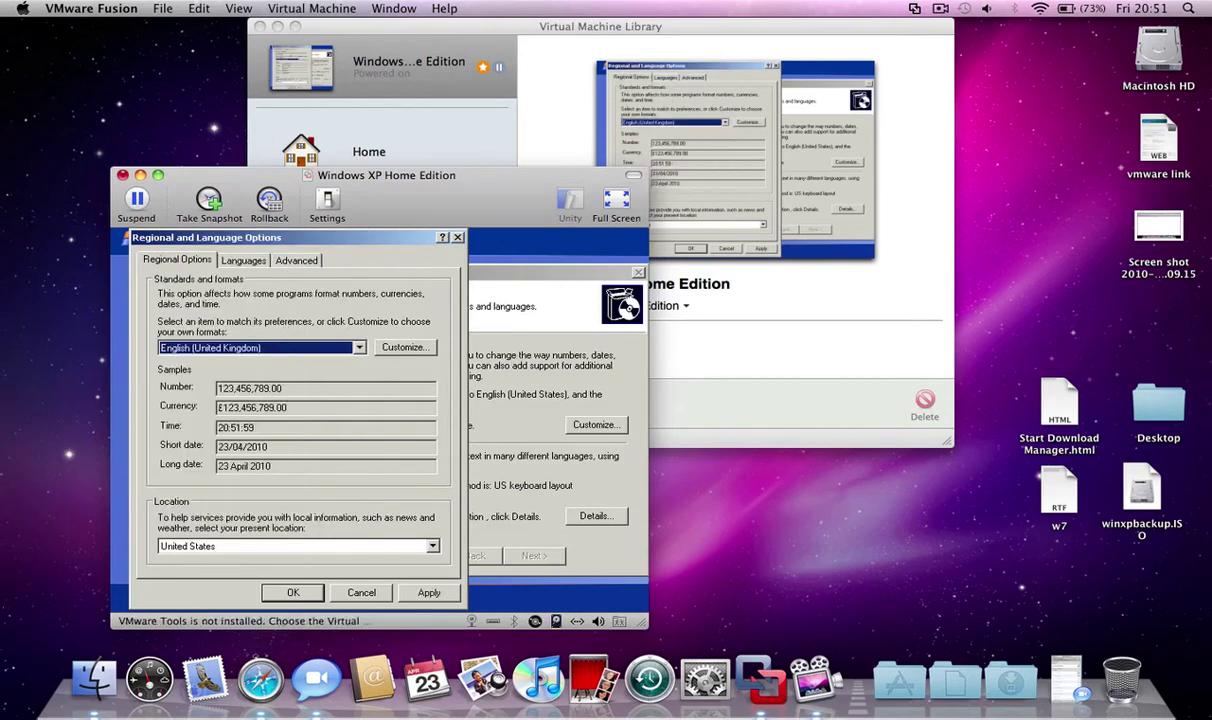
pyautogui.click(228, 546)
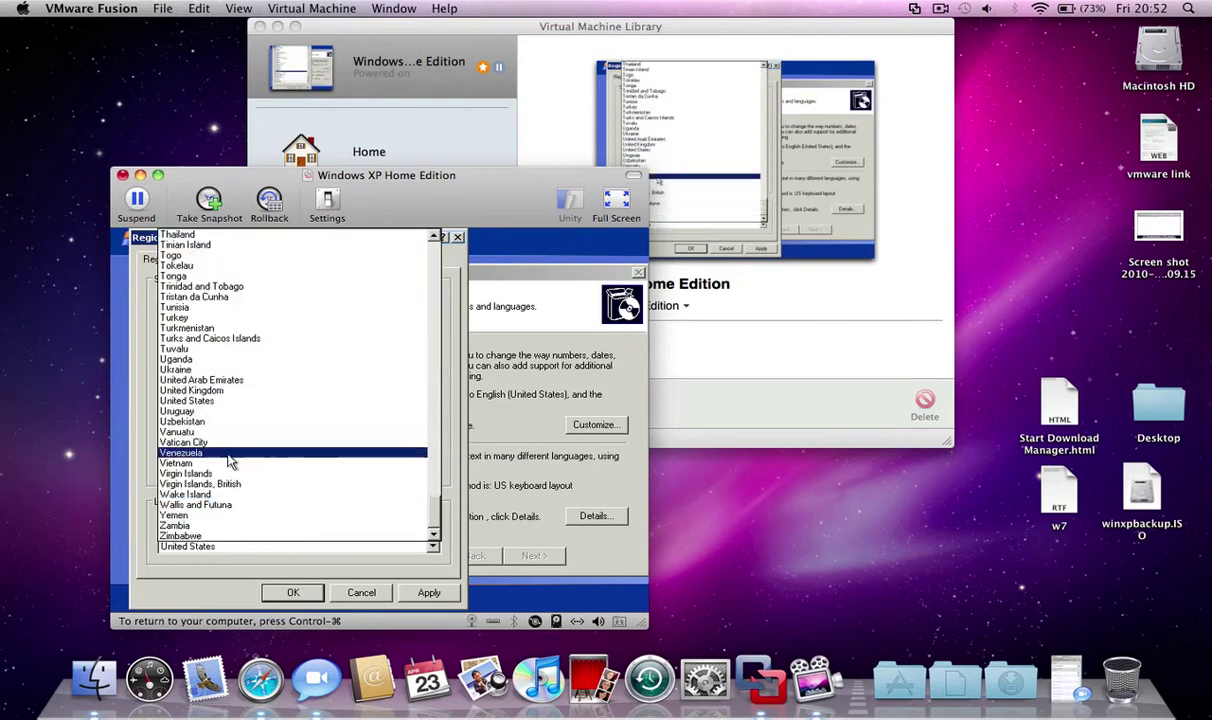
pyautogui.click(225, 390)
pyautogui.click(293, 592)
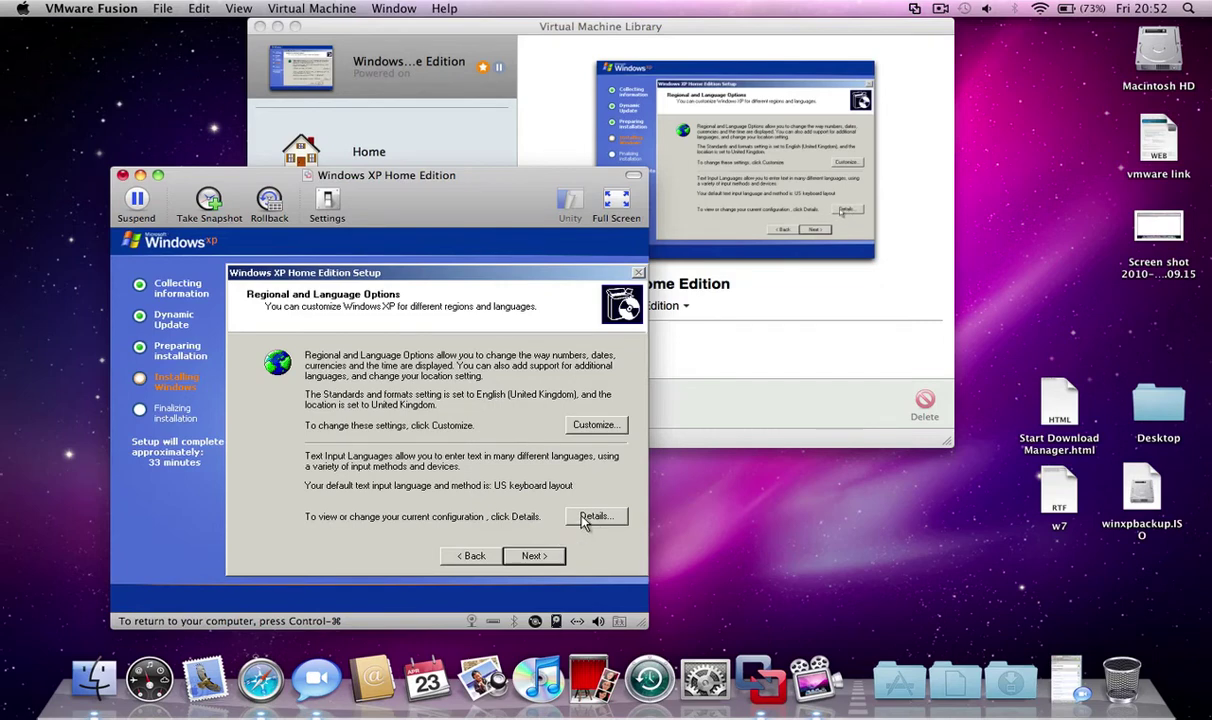
# Accept the regional and language options, enter the owner's name in the software personalization, and continue to the product key.
pyautogui.click(545, 556)
pyautogui.click(562, 555)
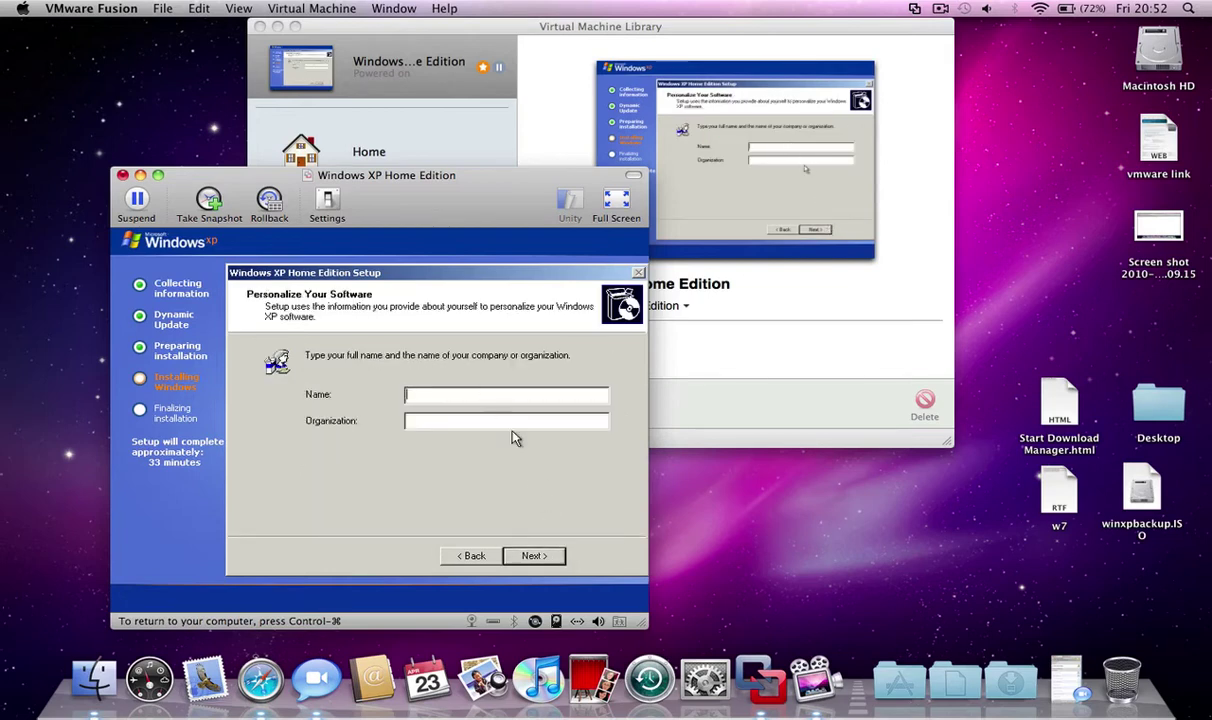
pyautogui.write('mac man')
pyautogui.click(538, 555)
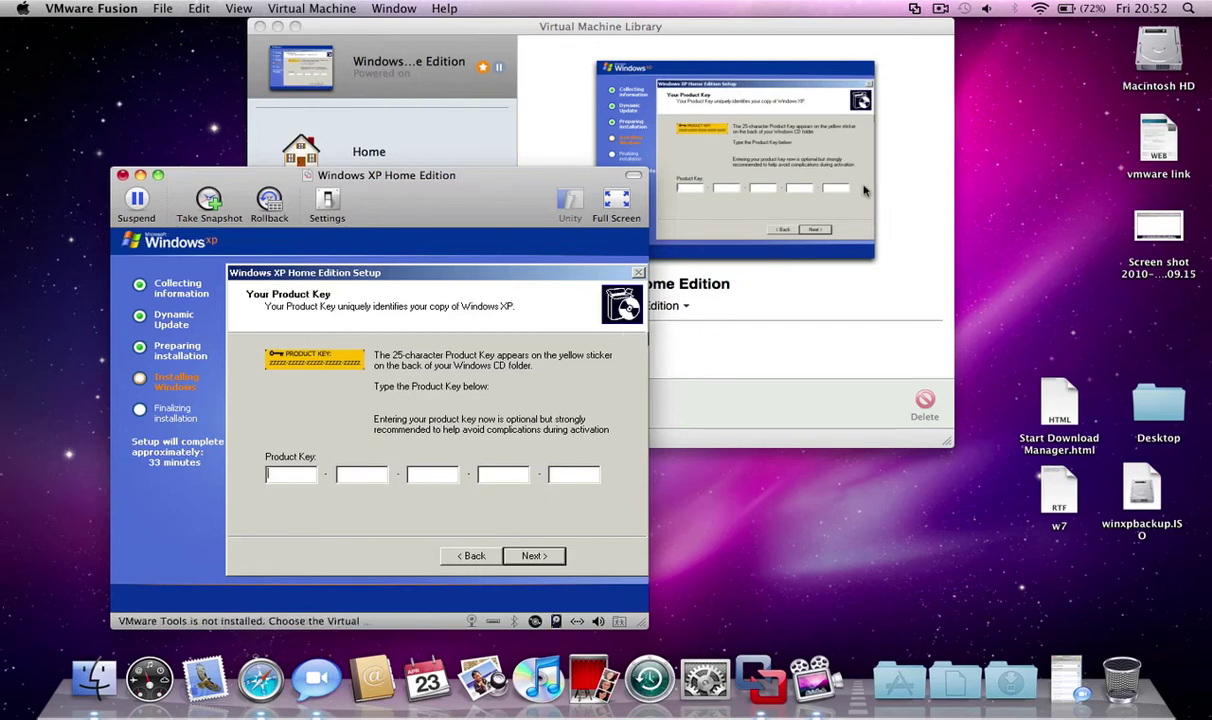
pyautogui.click(943, 7)
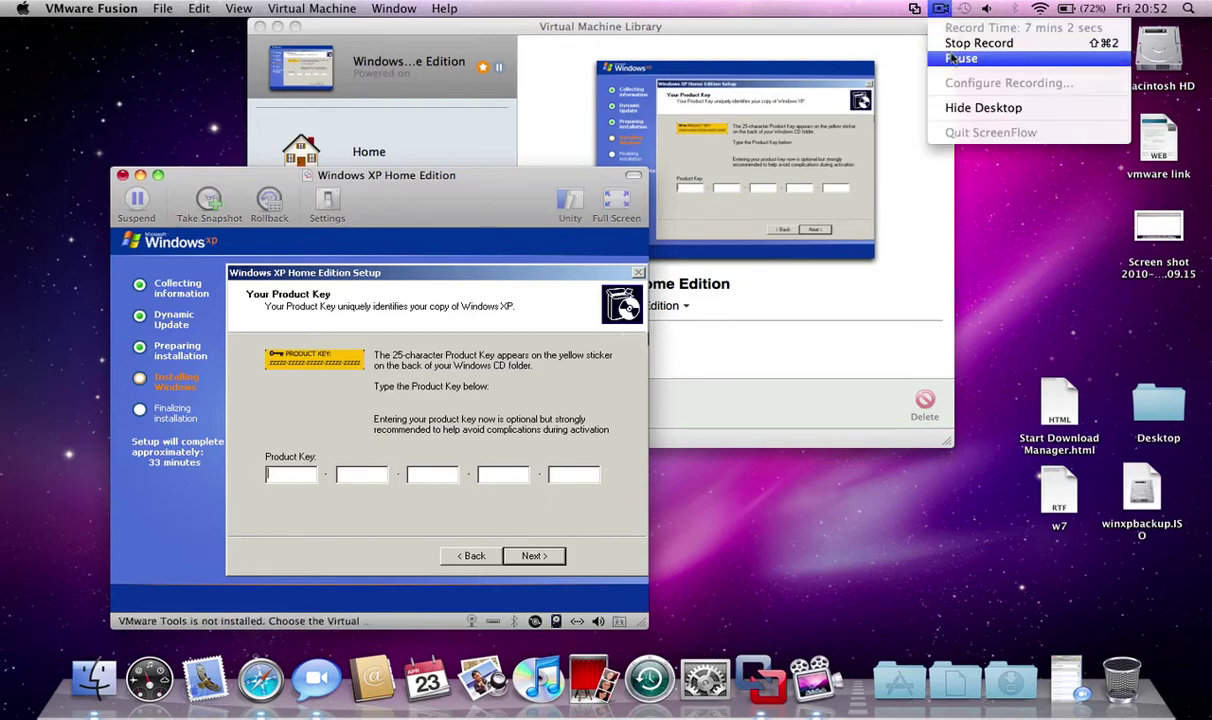
pyautogui.click(903, 55)
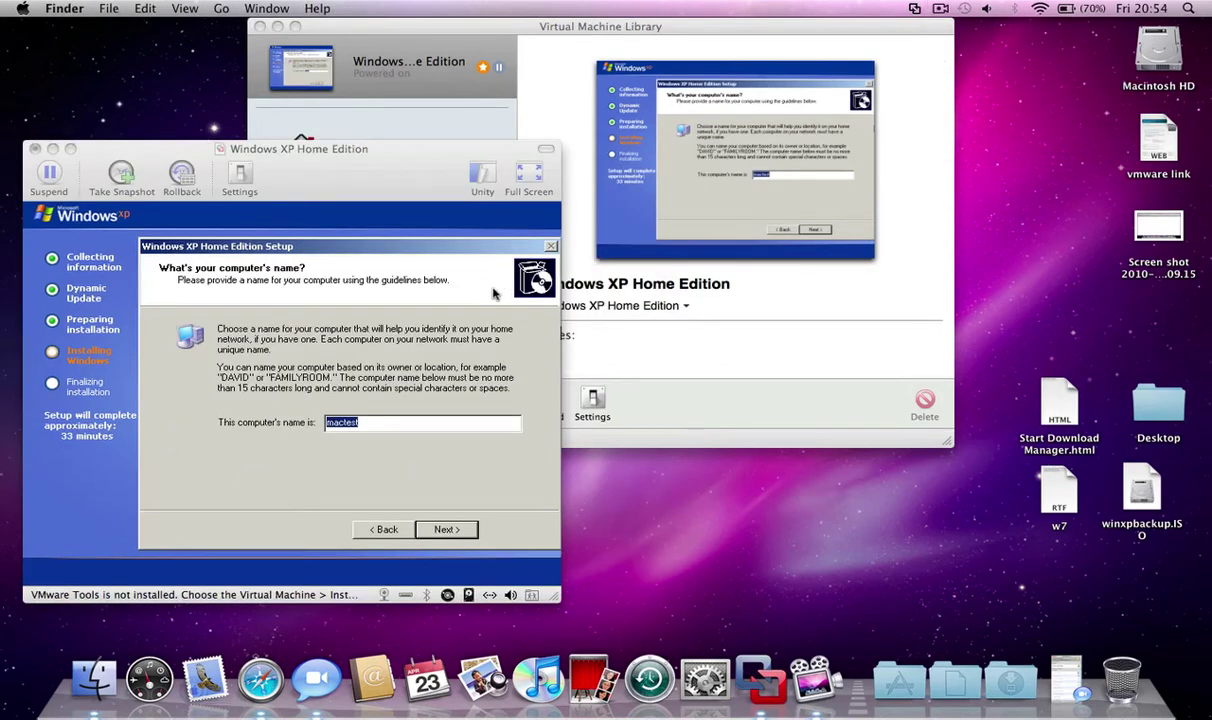
# Keep mactest as the computer's name and continue the Windows setup.
pyautogui.click(435, 425)
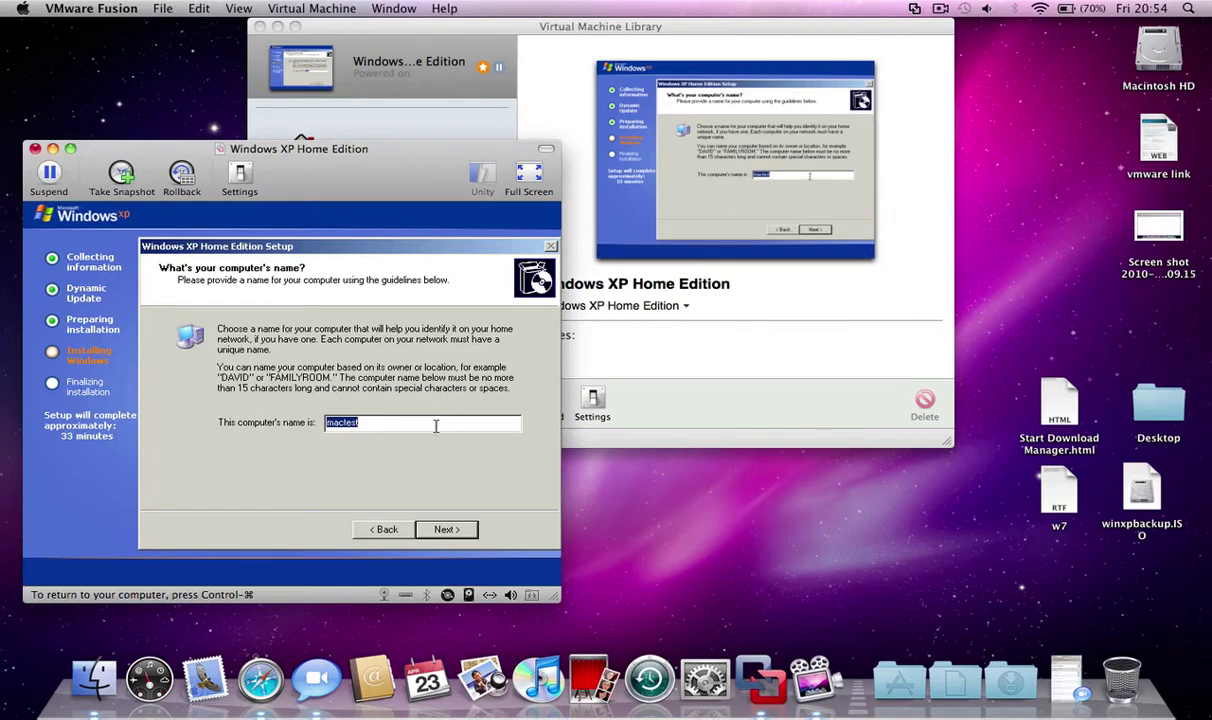
pyautogui.click(434, 426)
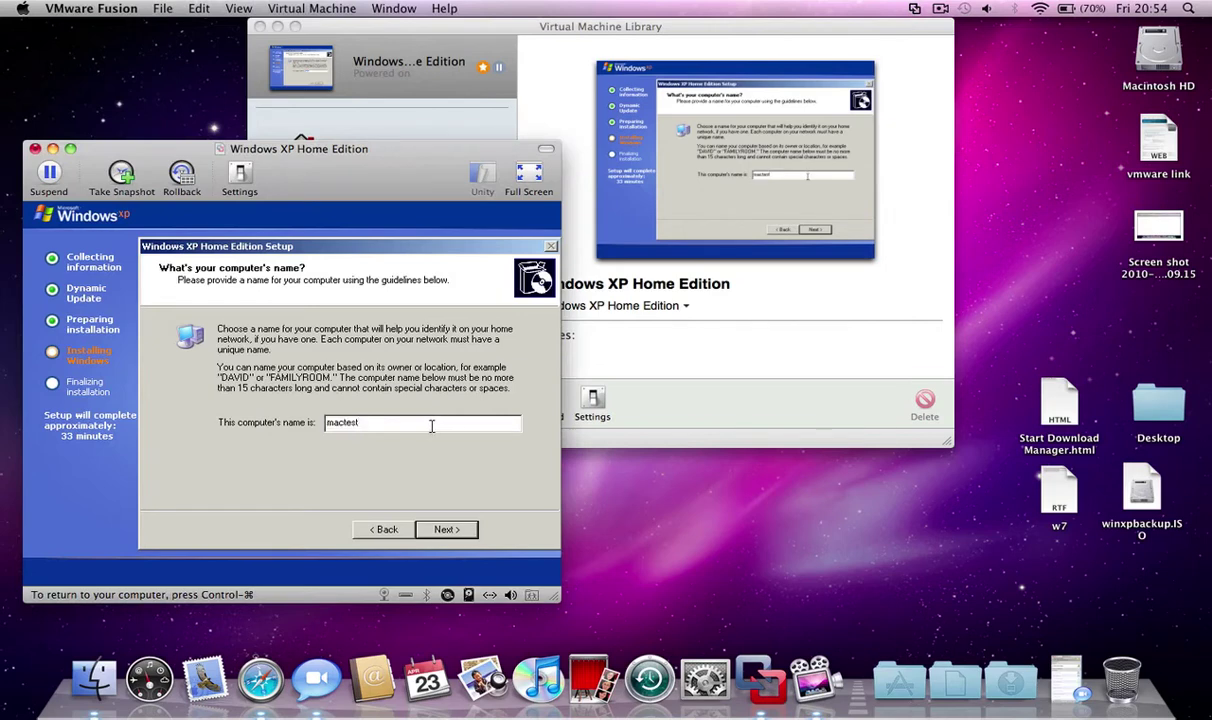
pyautogui.click(468, 530)
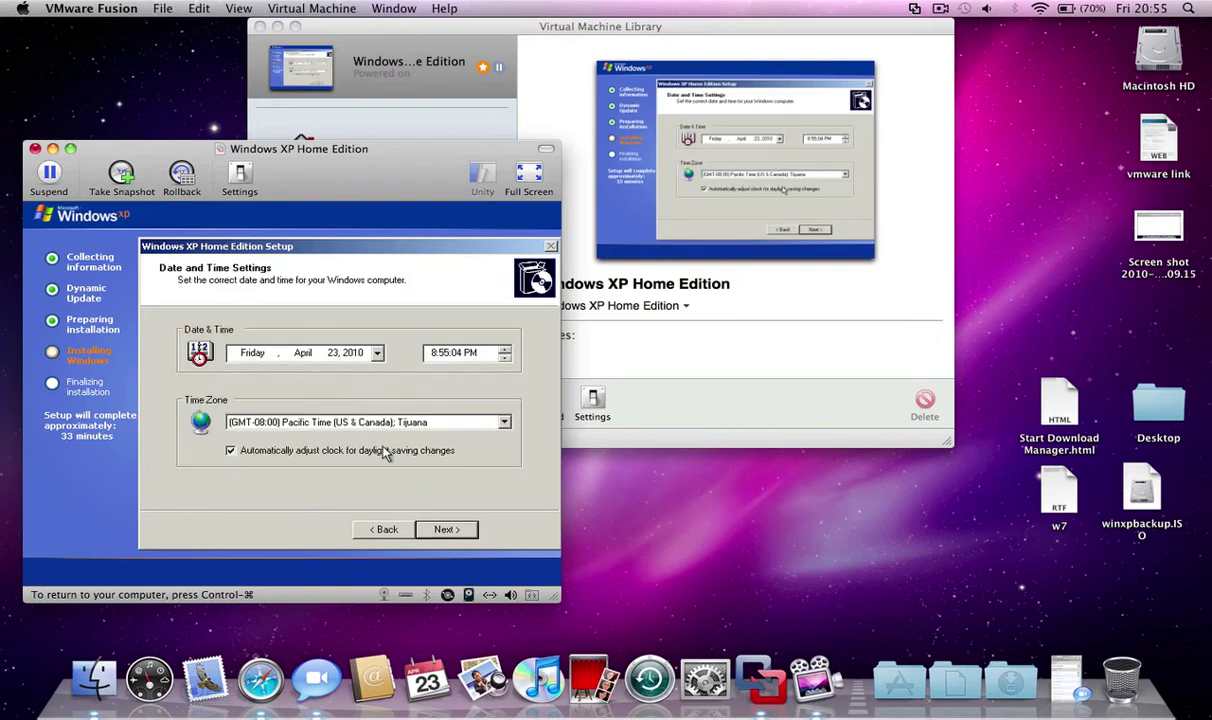
# Set the time zone to (GMT) Greenwich Mean Time : Dublin, Edinburgh, Lisbon, London and accept the date and time settings.
pyautogui.click(397, 430)
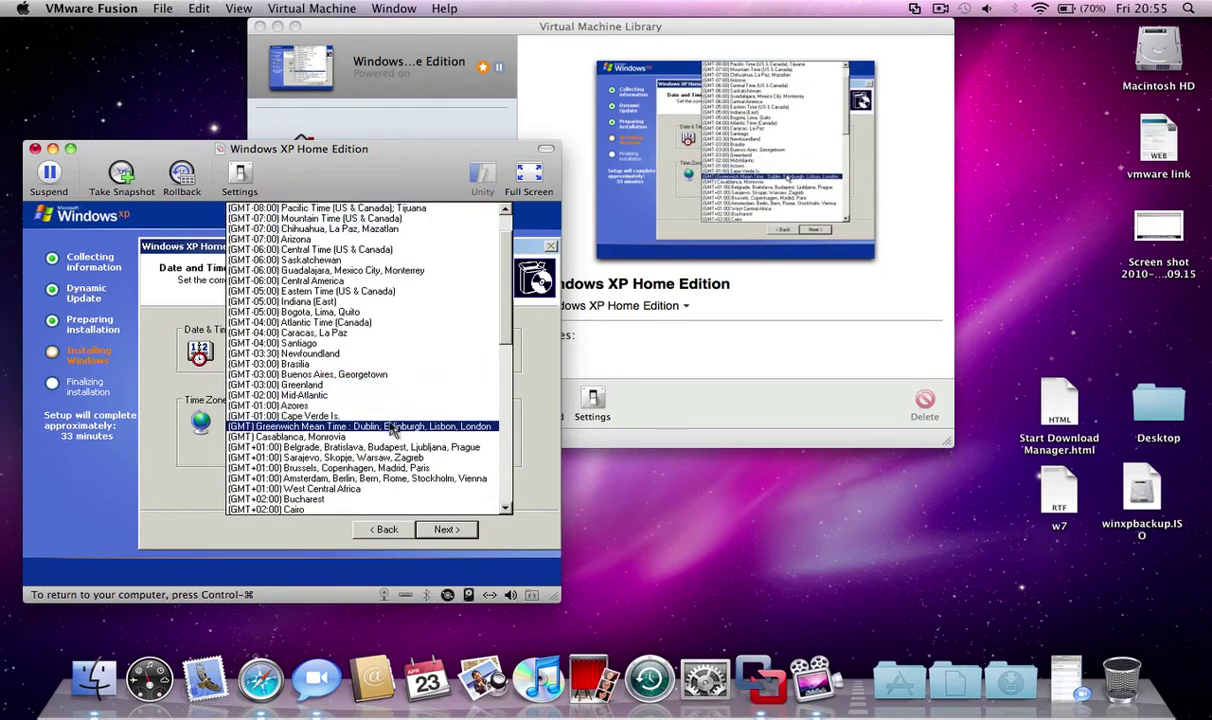
pyautogui.click(390, 426)
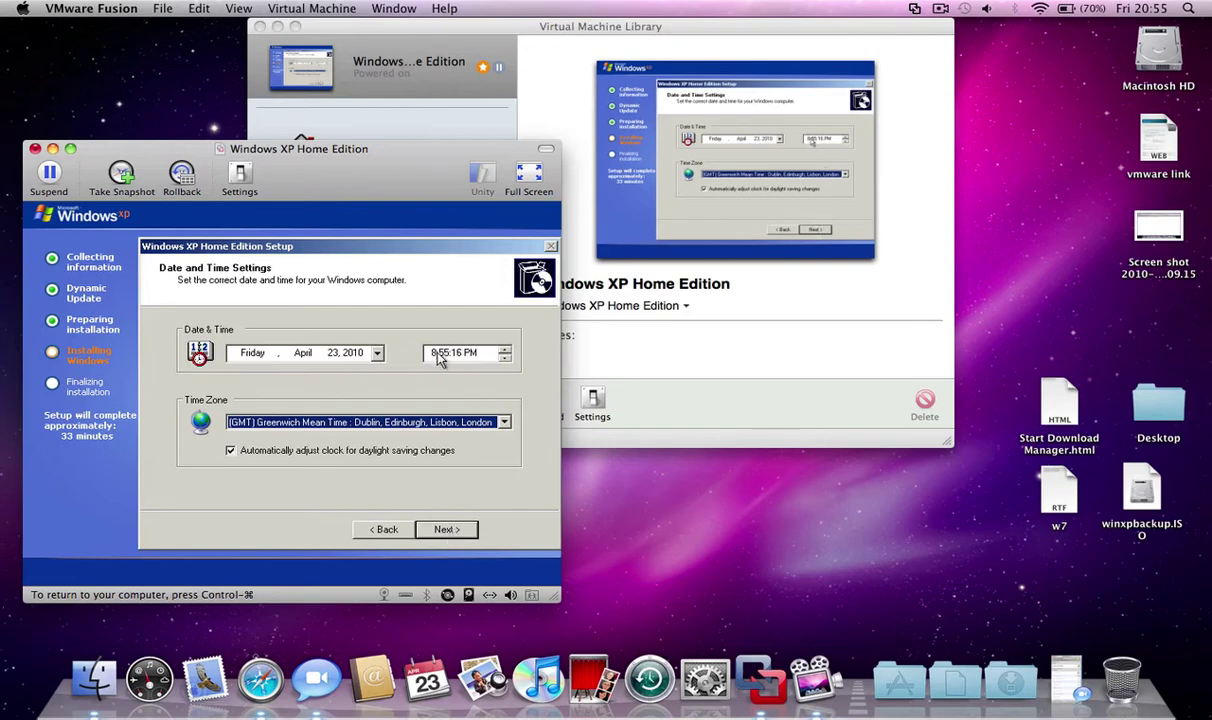
pyautogui.click(450, 531)
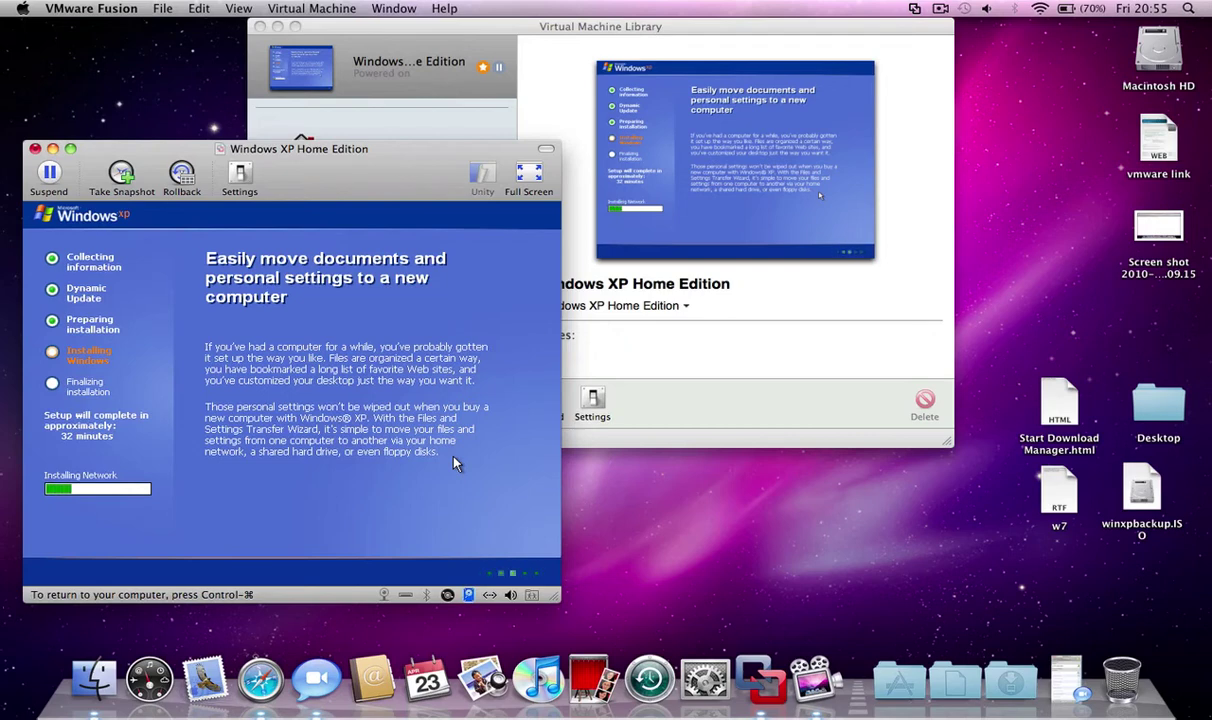
pyautogui.press('ctrl+super')
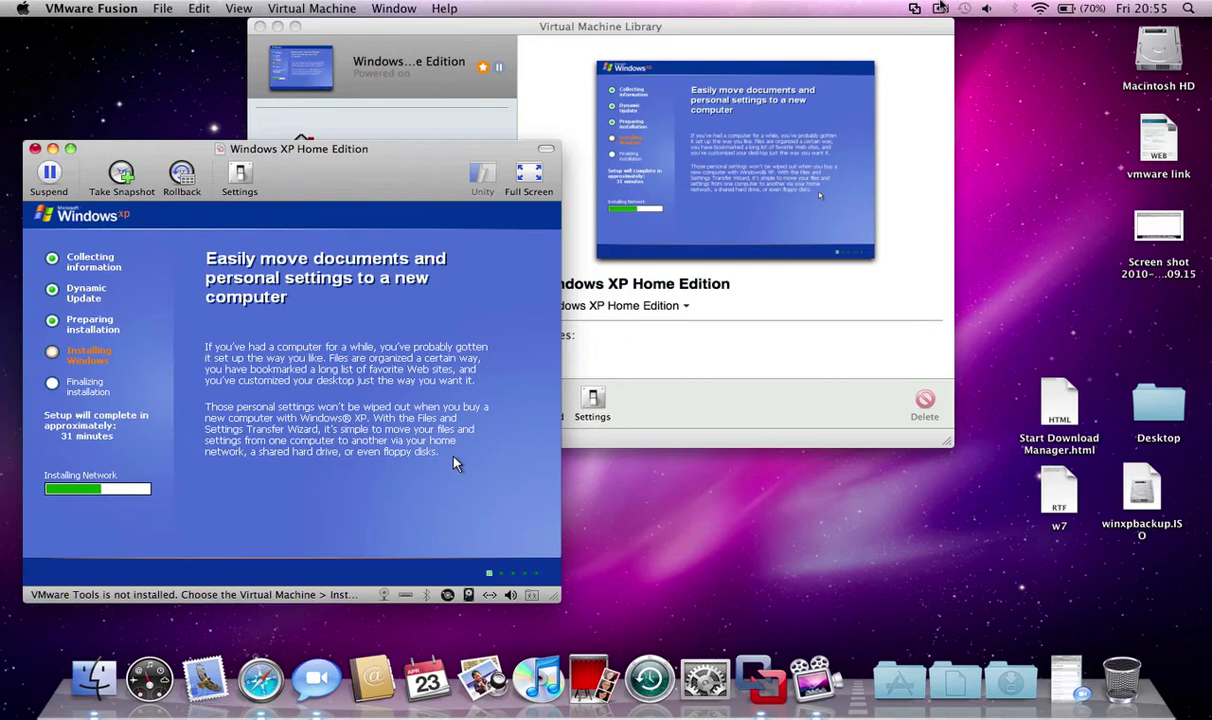
pyautogui.click(941, 8)
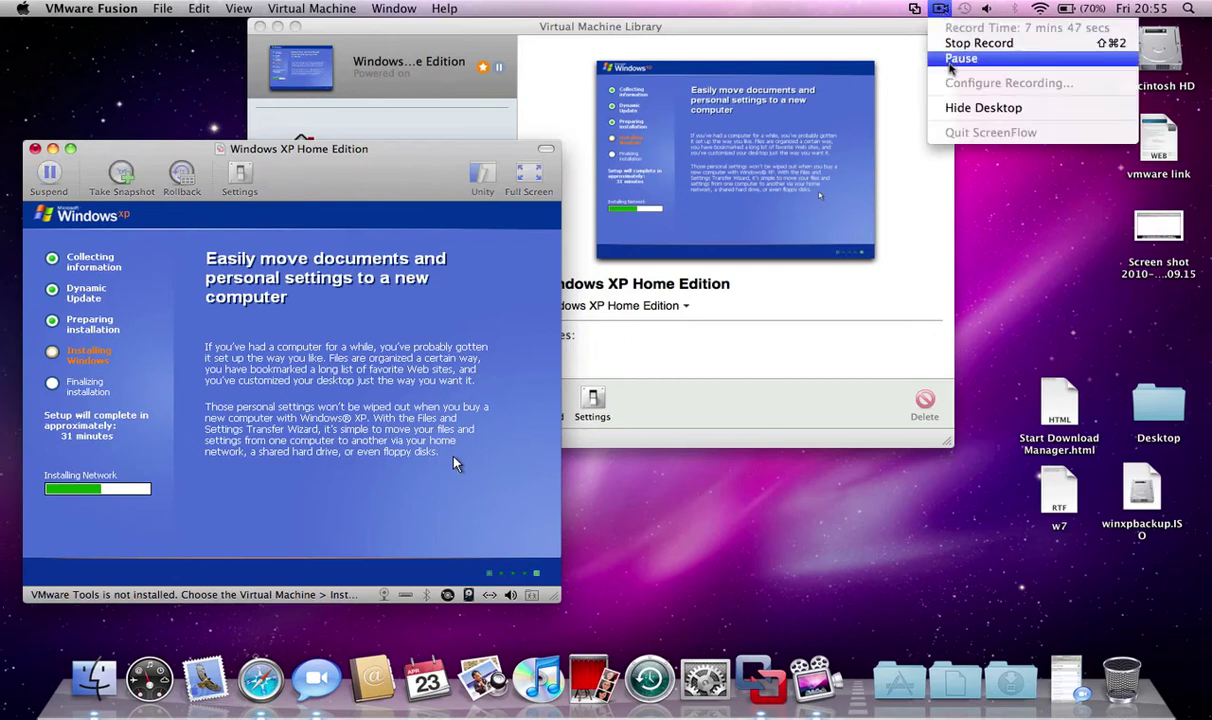
pyautogui.click(950, 58)
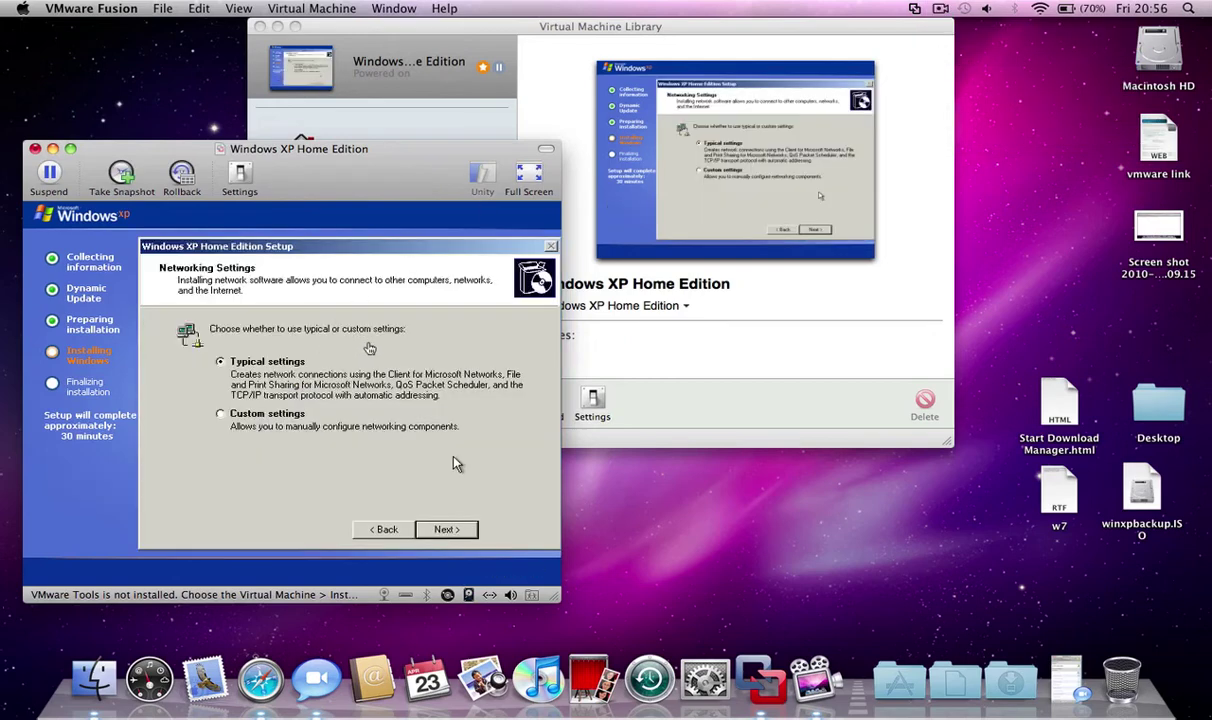
# Continue the Windows XP installation with the typical networking settings.
pyautogui.click(455, 463)
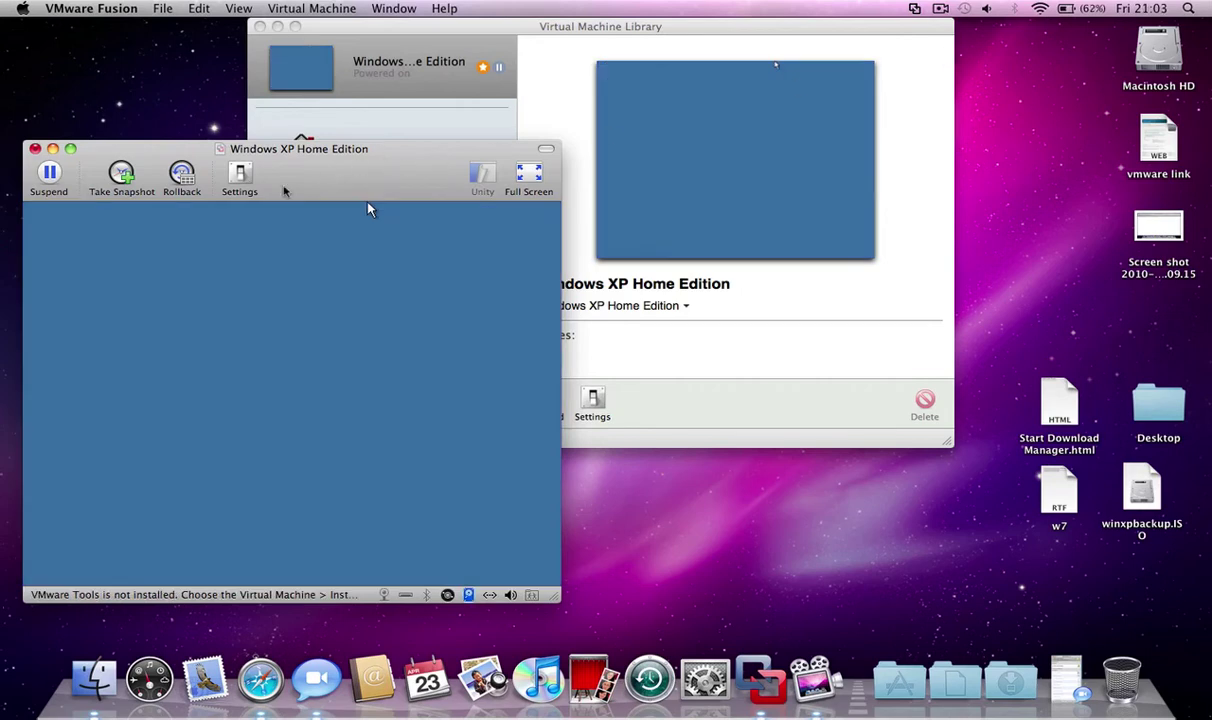
pyautogui.click(409, 222)
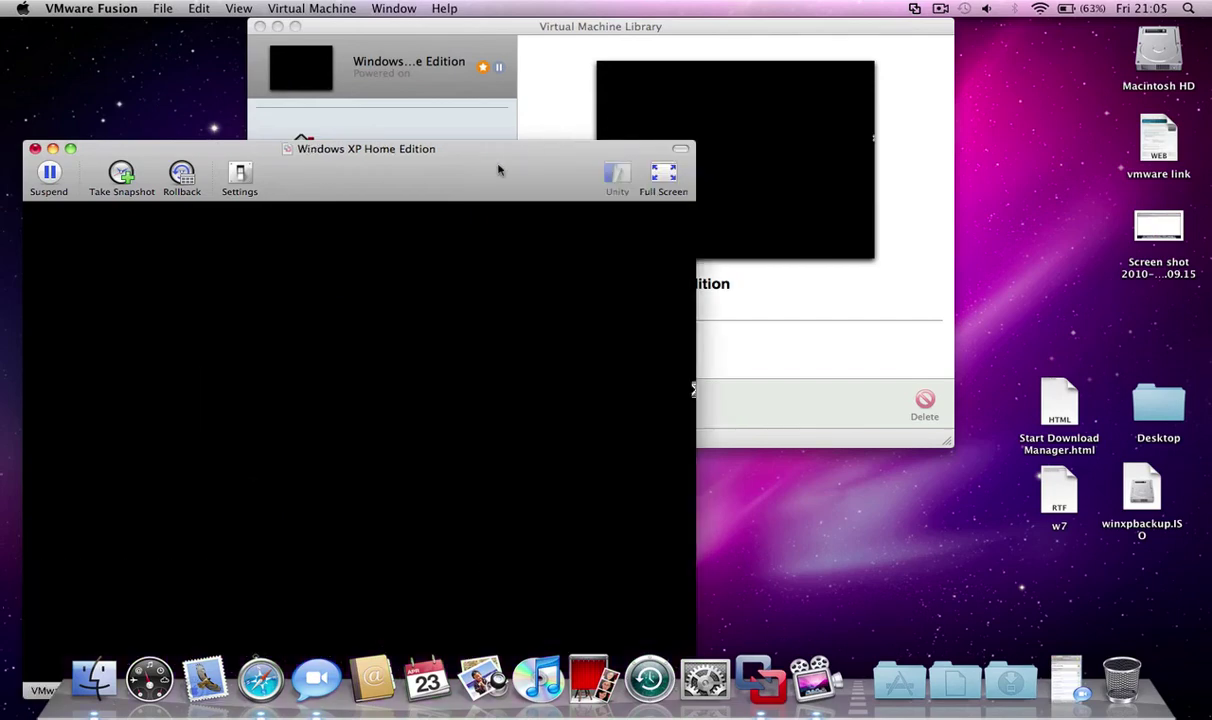
# Move the Windows XP Home Edition window up on the desktop so that it fits above the Dock.
pyautogui.moveTo(467, 187); pyautogui.dragTo(467, 114)
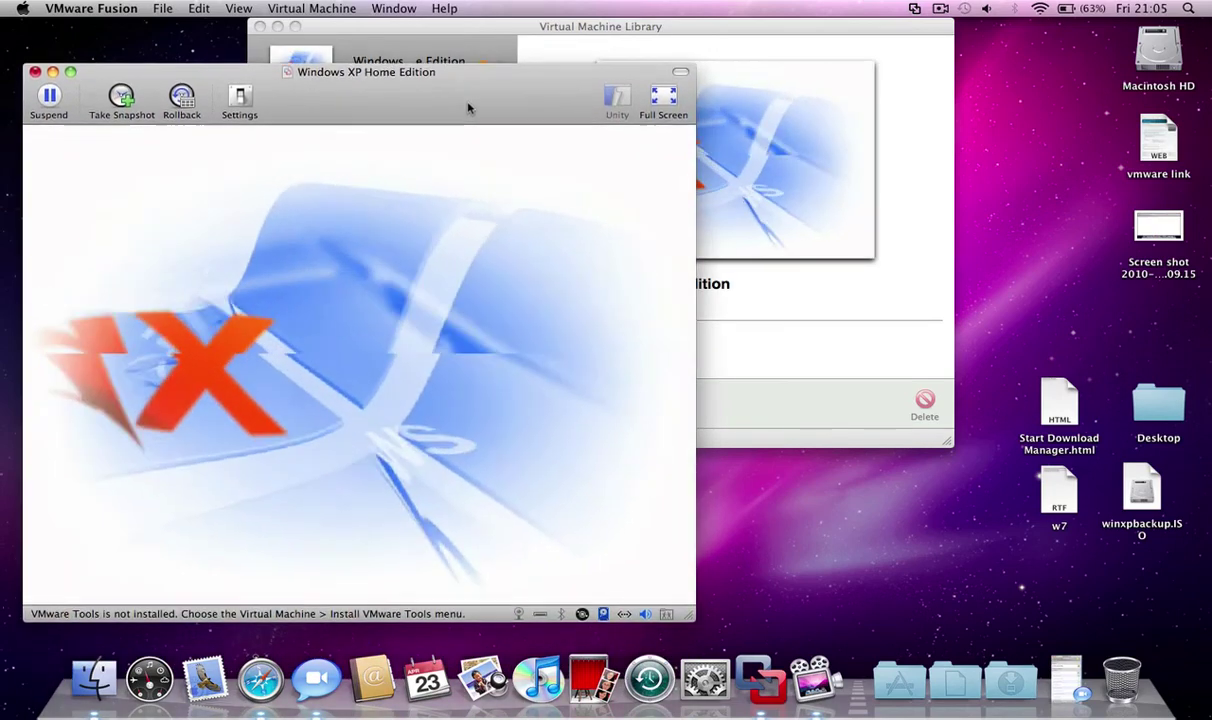
pyautogui.click(467, 150)
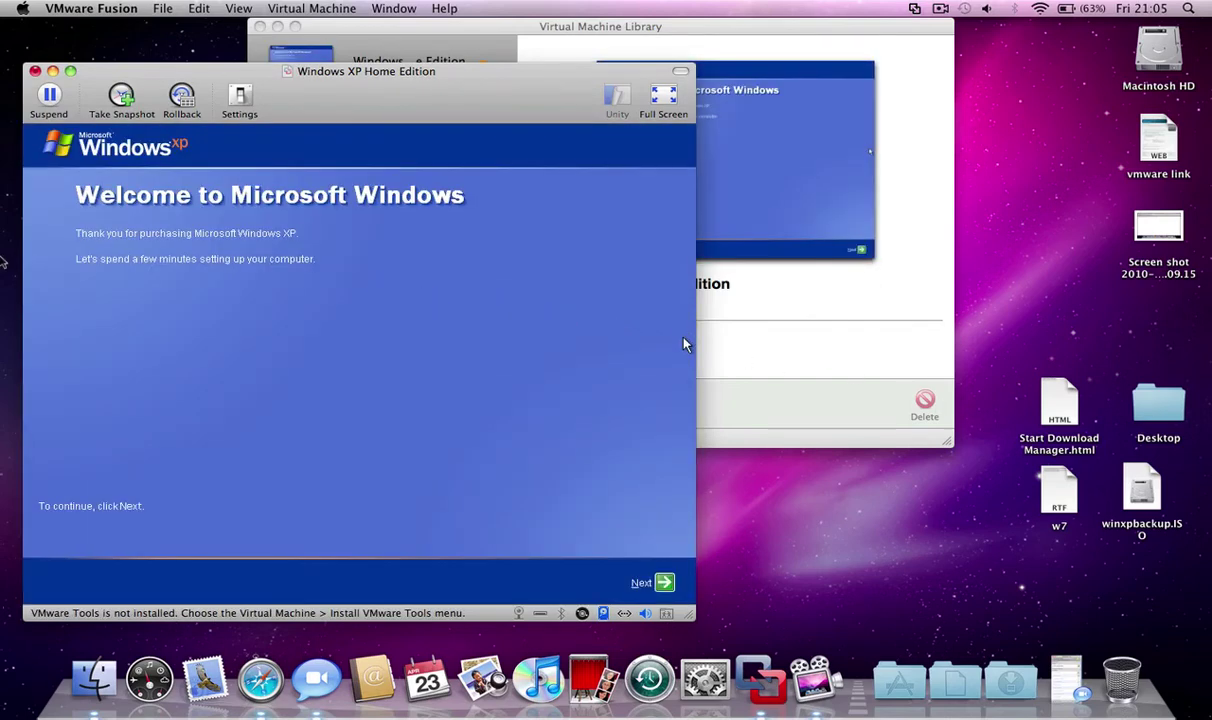
# Begin the Windows welcome setup, choose Not right now for Automatic Updates, and skip the Internet connectivity check.
pyautogui.click(628, 580)
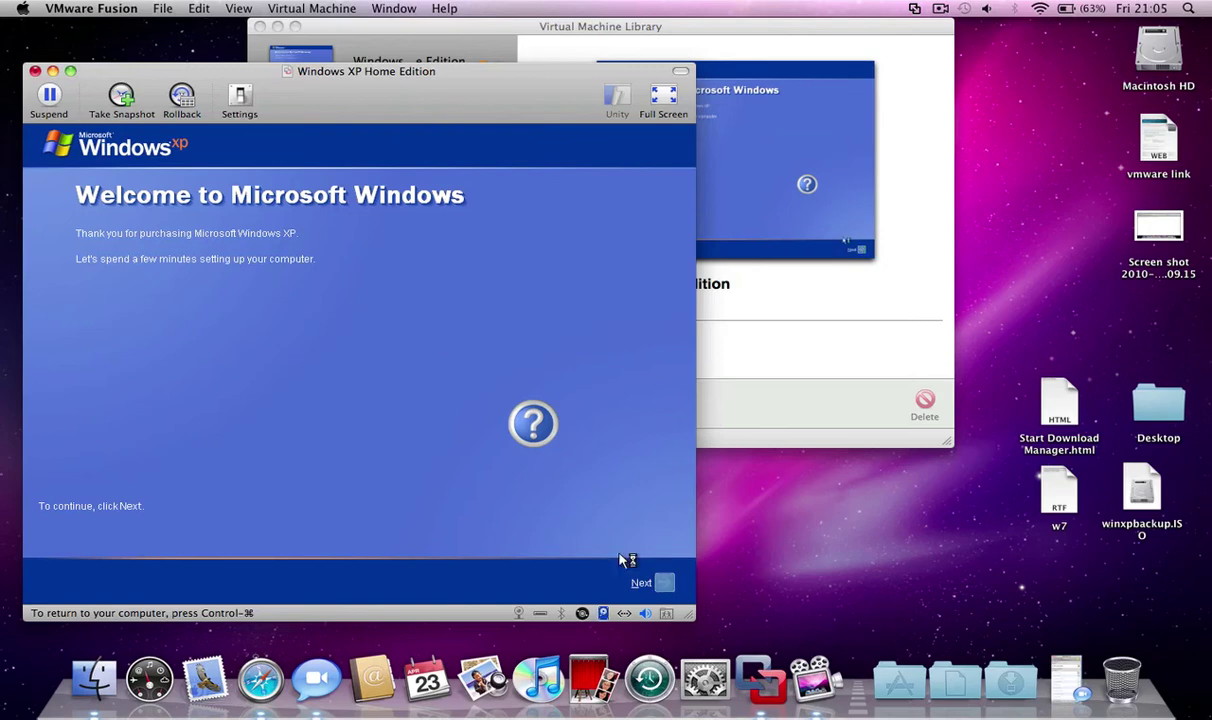
pyautogui.click(650, 580)
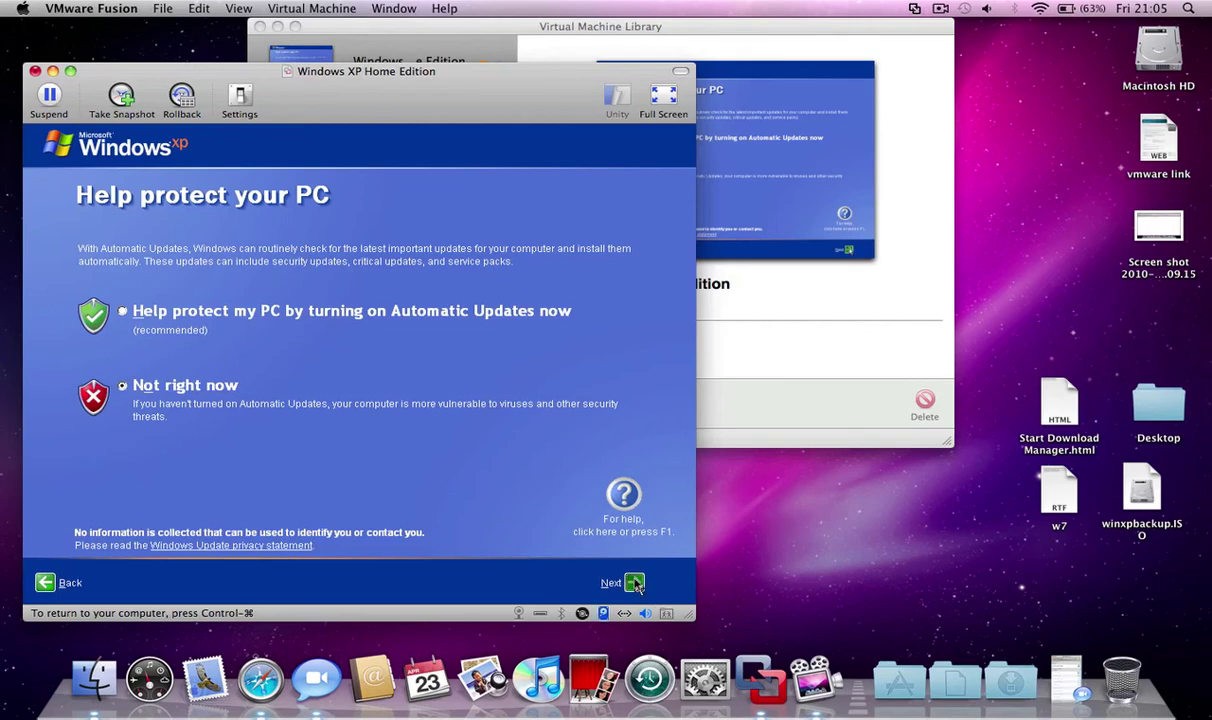
pyautogui.click(636, 584)
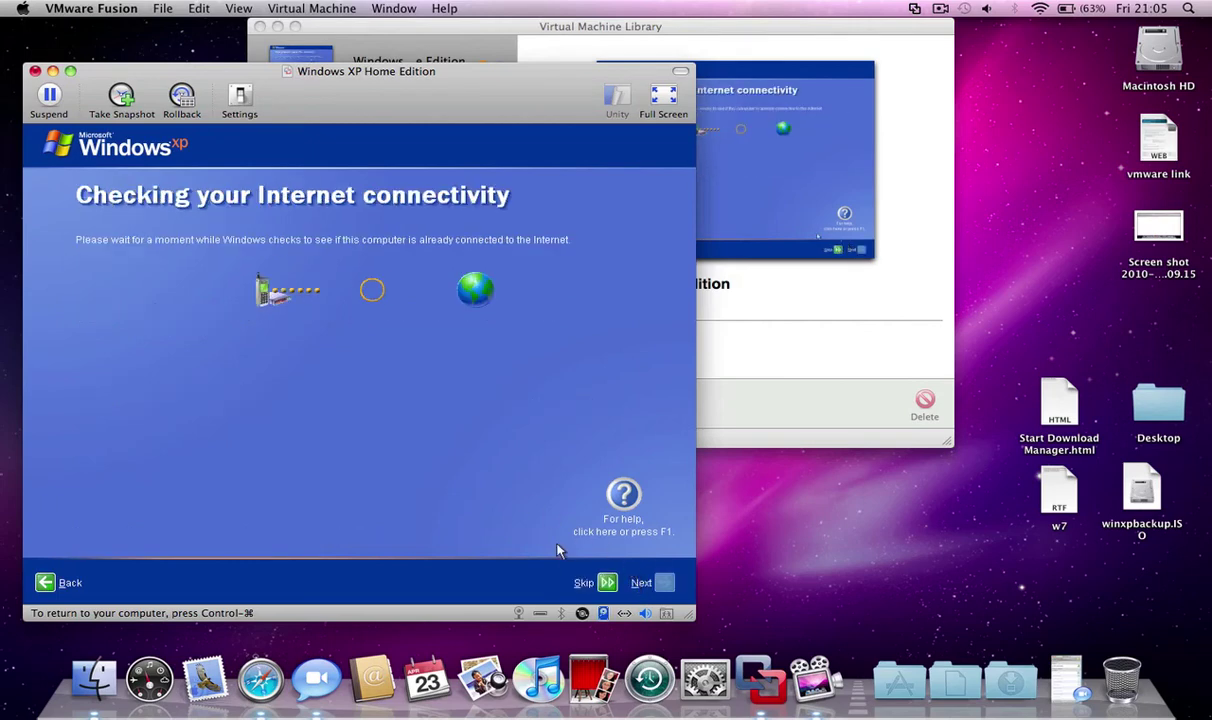
pyautogui.click(596, 588)
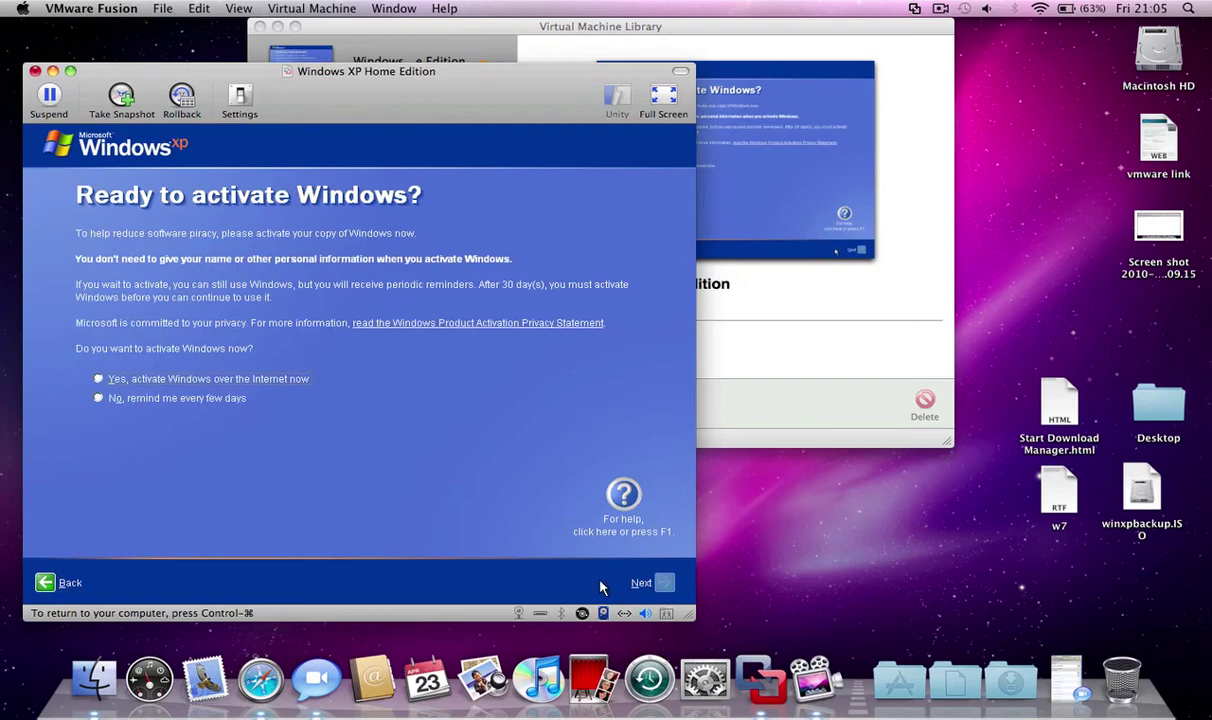
# Postpone Windows activation with "No, remind me every few days" and finish the setup with a single named user account.
pyautogui.click(141, 400)
pyautogui.click(664, 584)
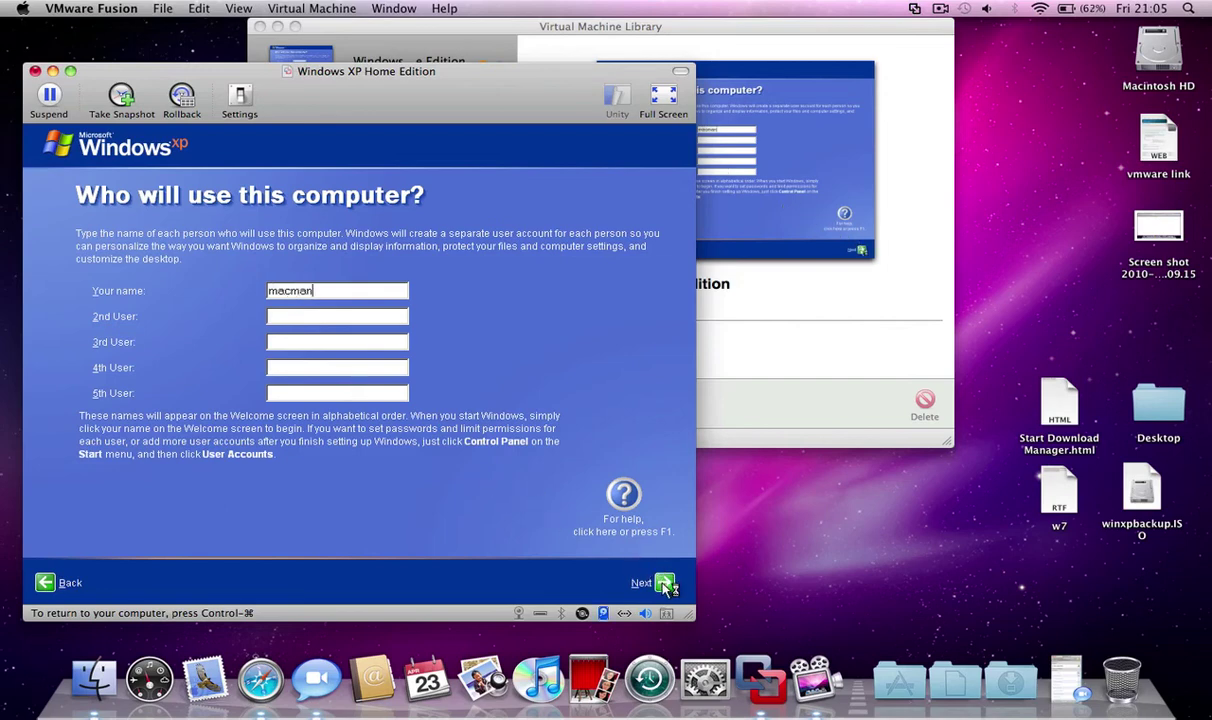
pyautogui.click(665, 584)
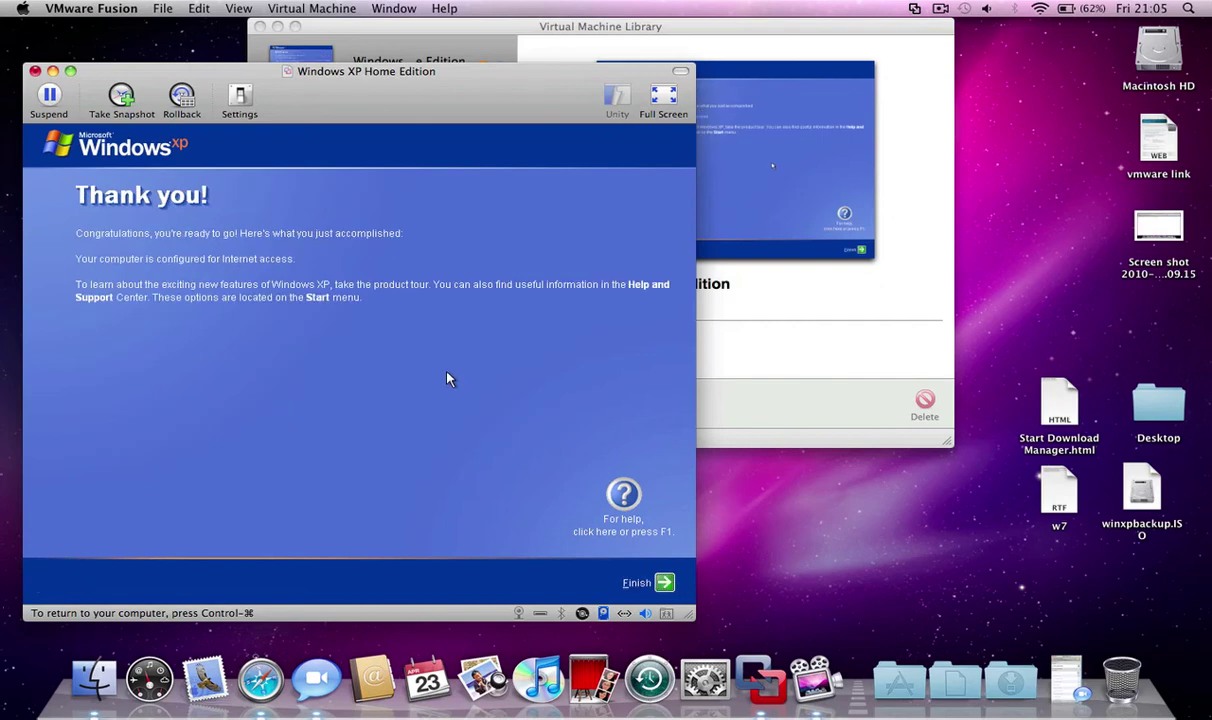
pyautogui.click(663, 584)
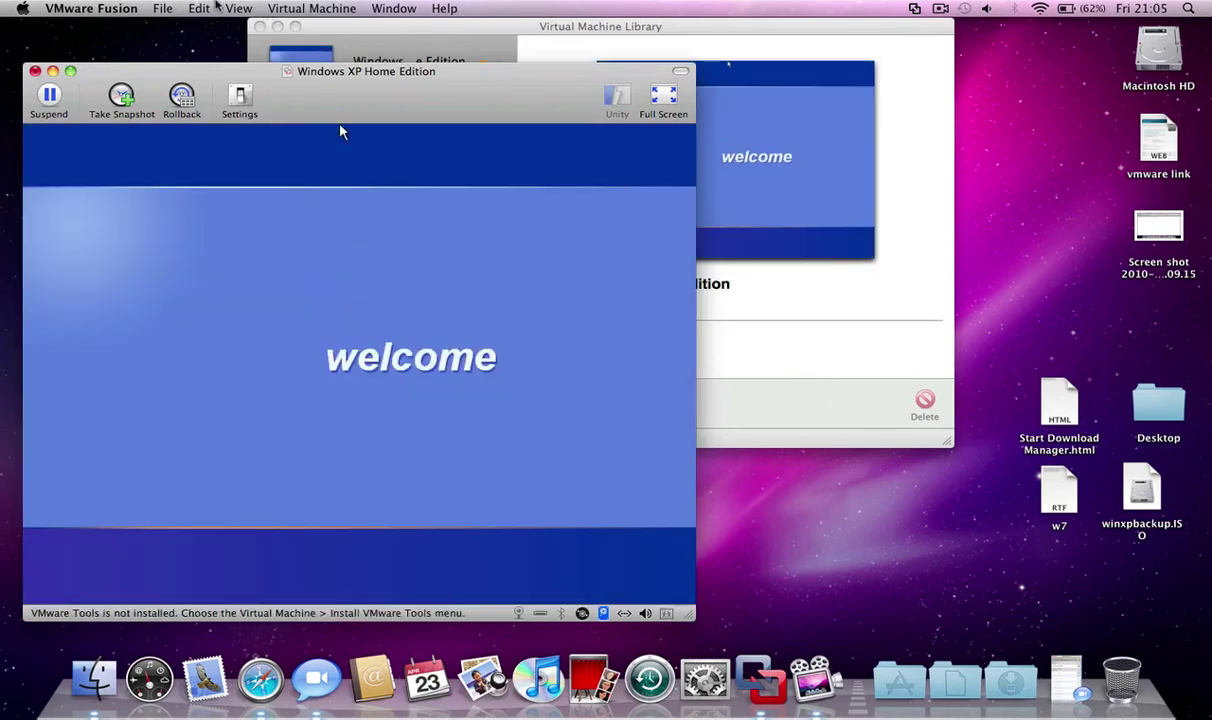
# Switch the virtual machine to full screen and open the screen resolution settings in the Windows desktop's Display Properties.
pyautogui.click(232, 9)
pyautogui.click(253, 60)
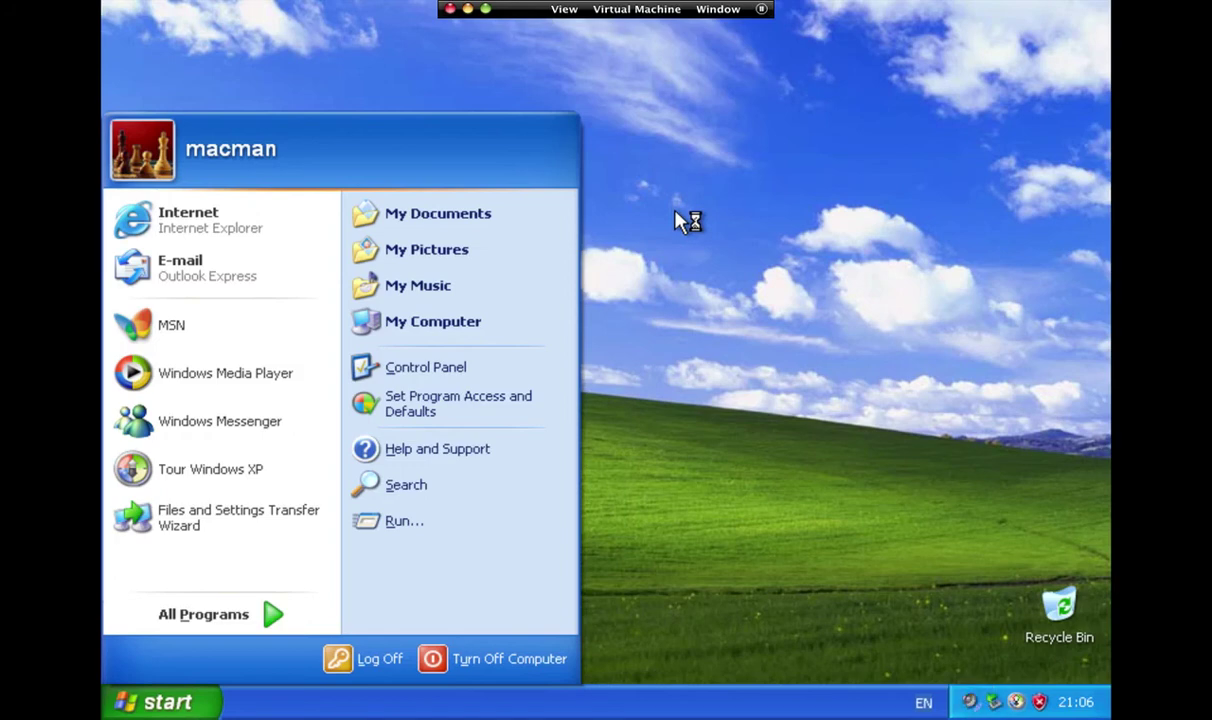
pyautogui.rightClick(677, 215)
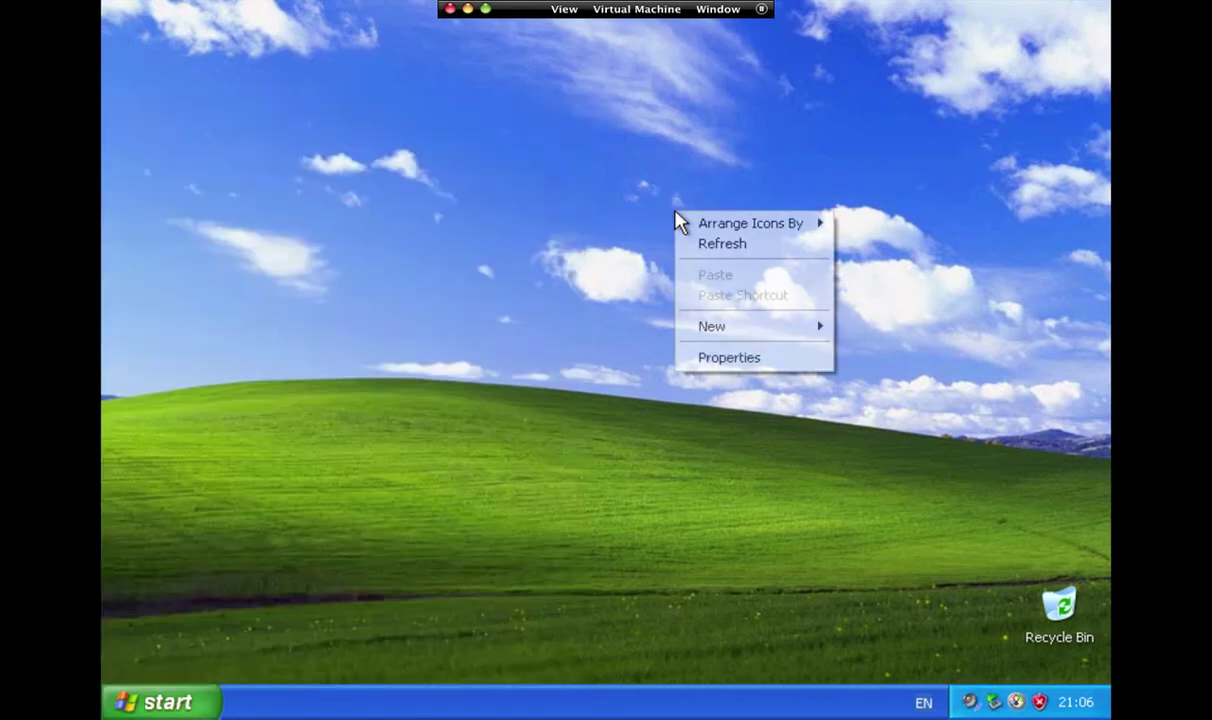
pyautogui.click(729, 358)
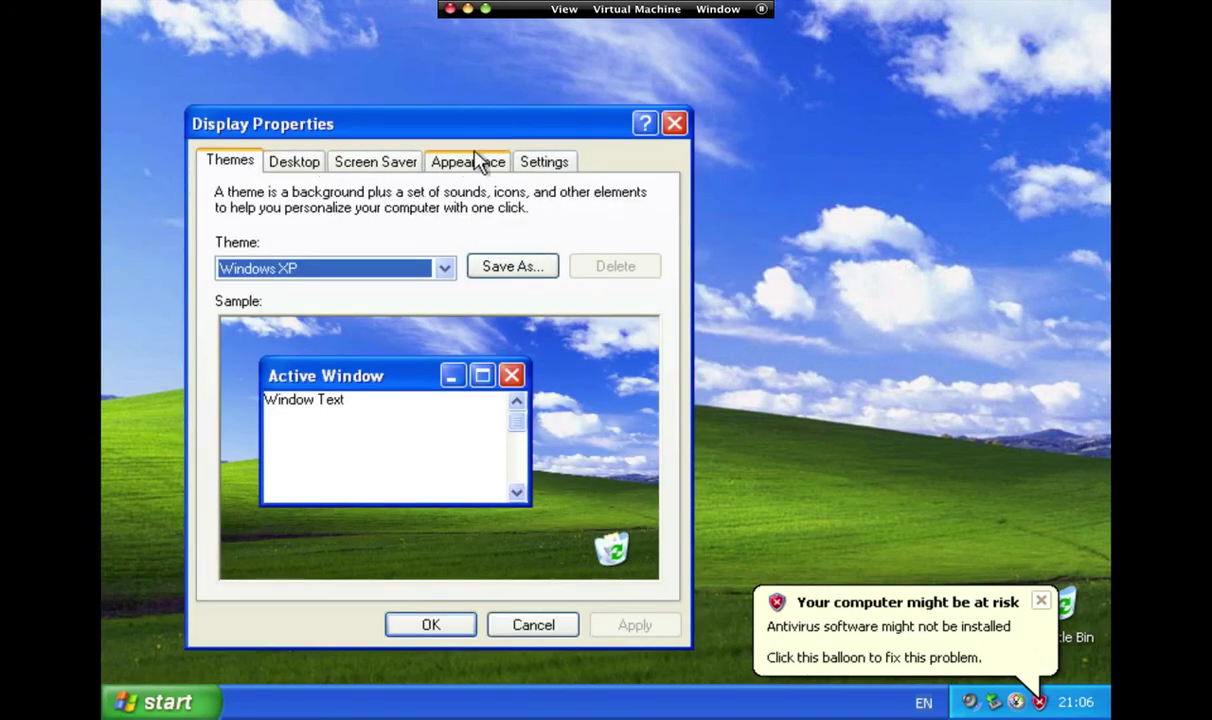
pyautogui.click(540, 162)
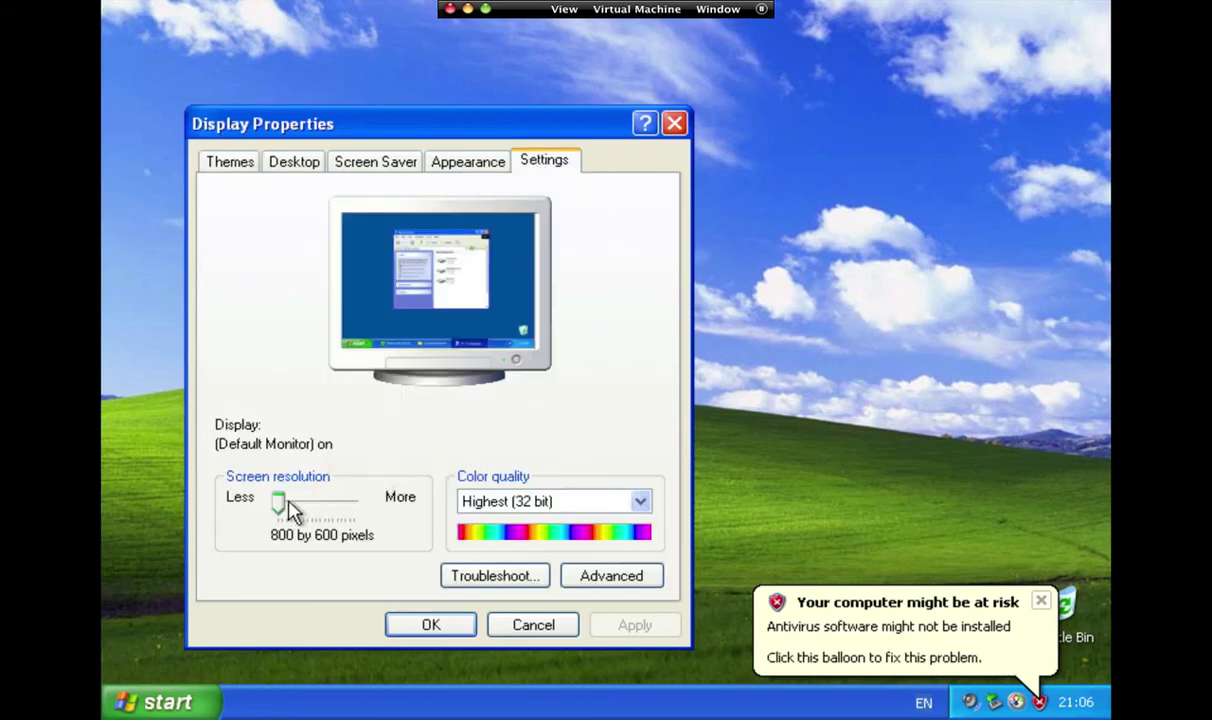
# Try a screen resolution of 2048 by 1536 pixels and decline to keep it.
pyautogui.moveTo(280, 505); pyautogui.dragTo(372, 505)
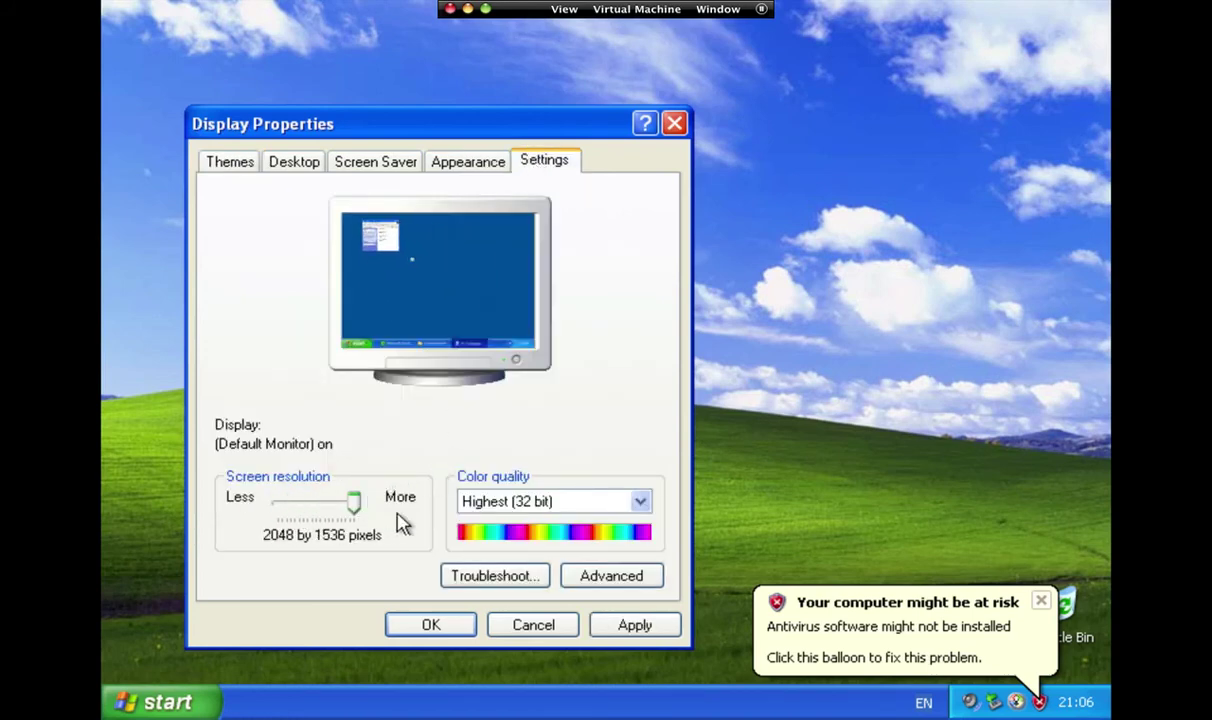
pyautogui.click(630, 626)
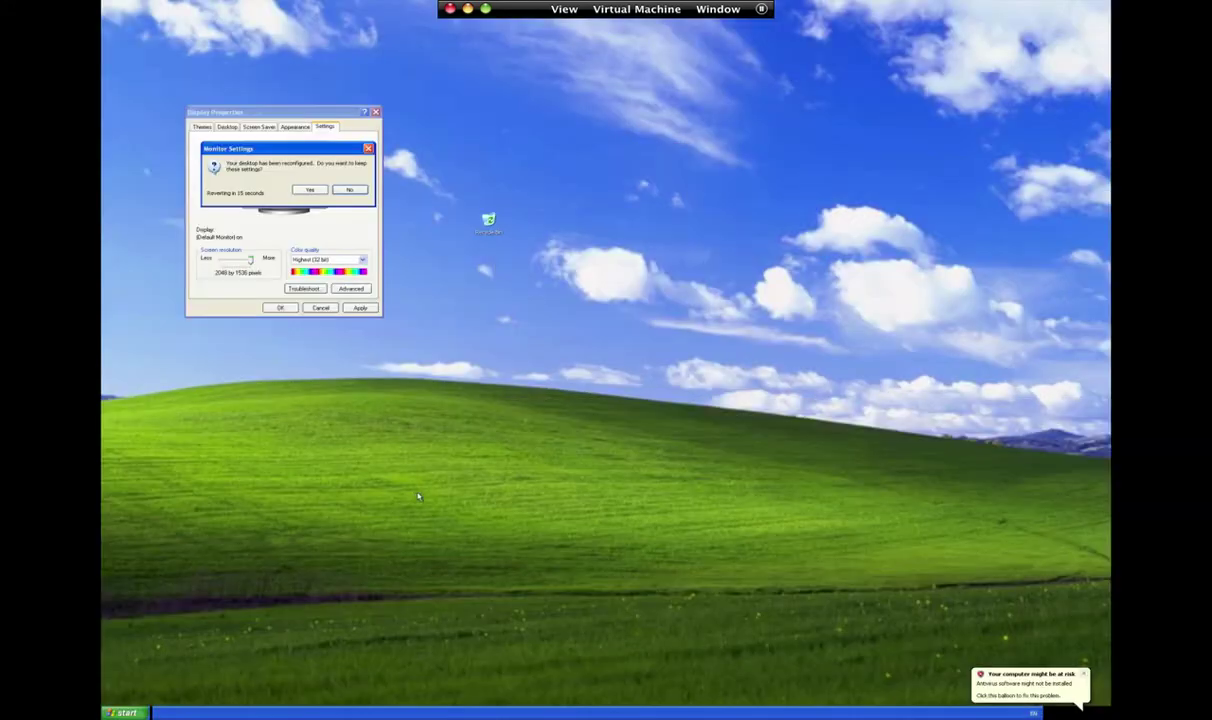
pyautogui.click(352, 190)
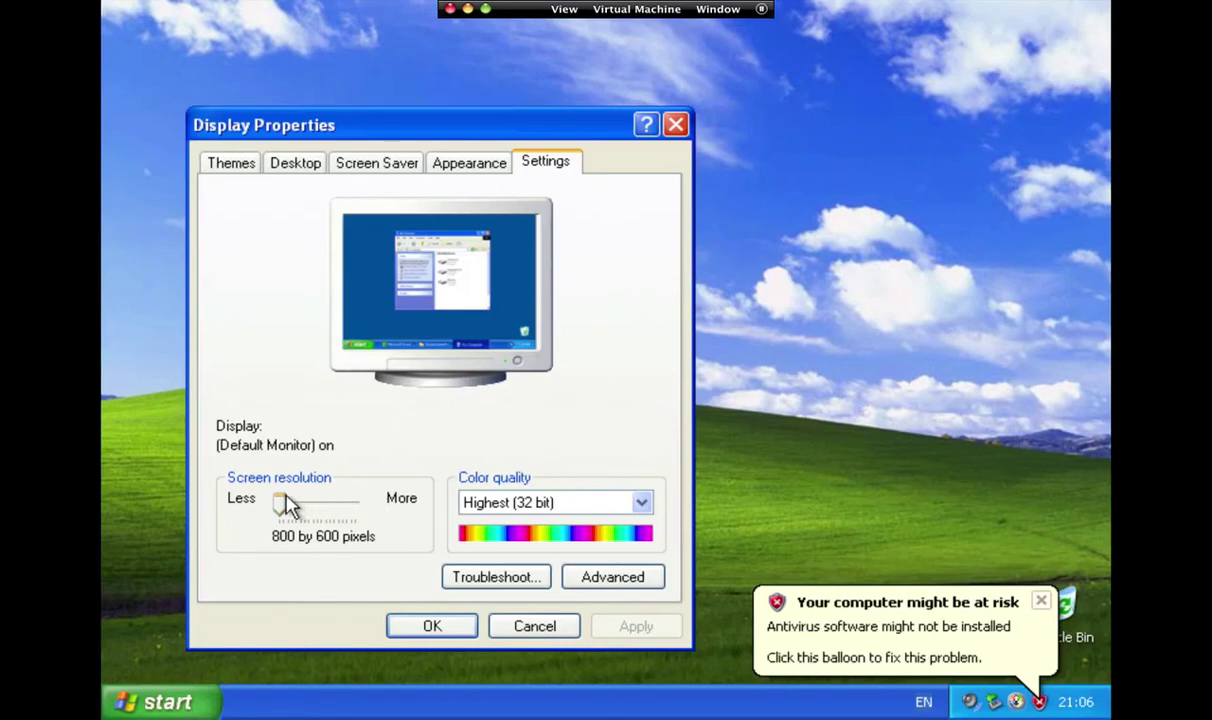
# Apply and keep a screen resolution of 1280 by 800 pixels, close Display Properties, and return the virtual machine from full screen to a window.
pyautogui.moveTo(287, 507); pyautogui.dragTo(306, 508)
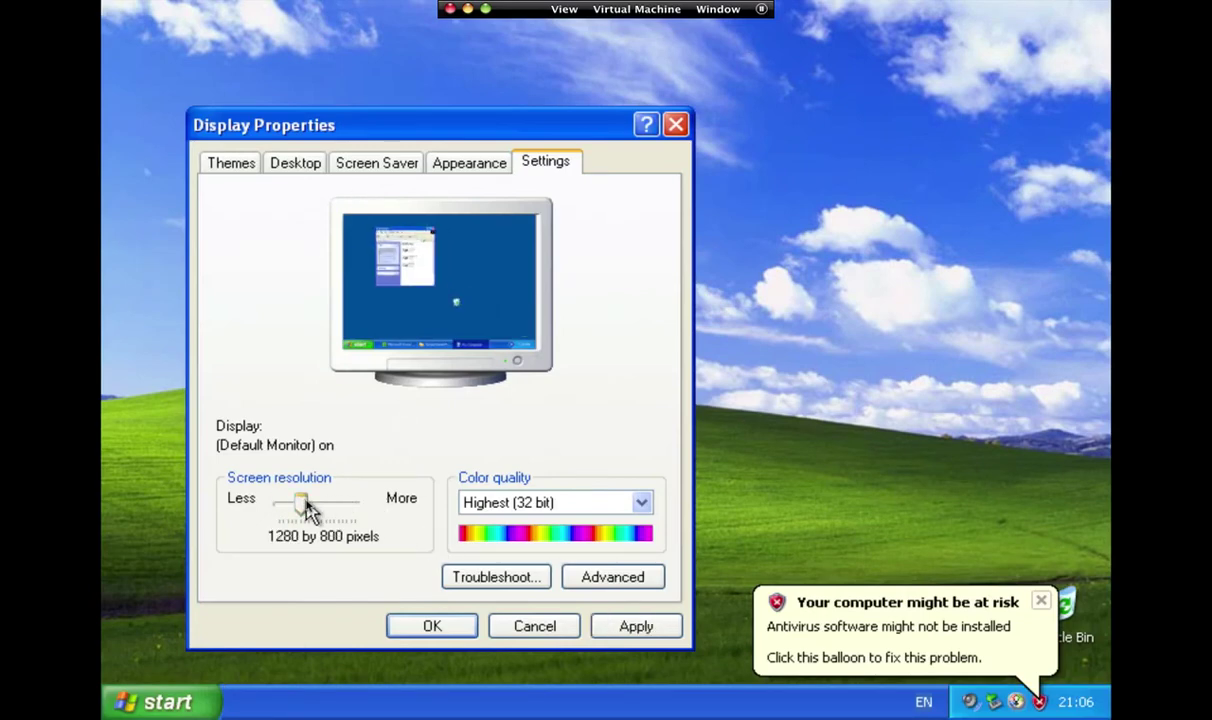
pyautogui.click(614, 627)
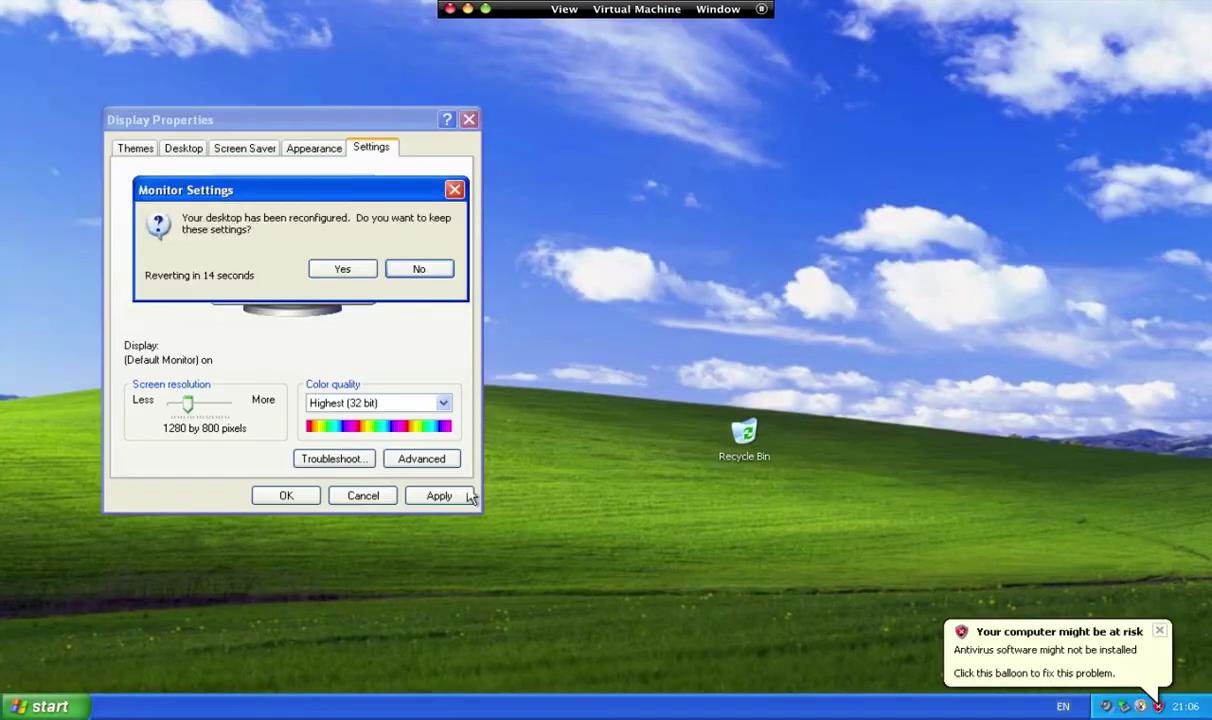
pyautogui.click(340, 270)
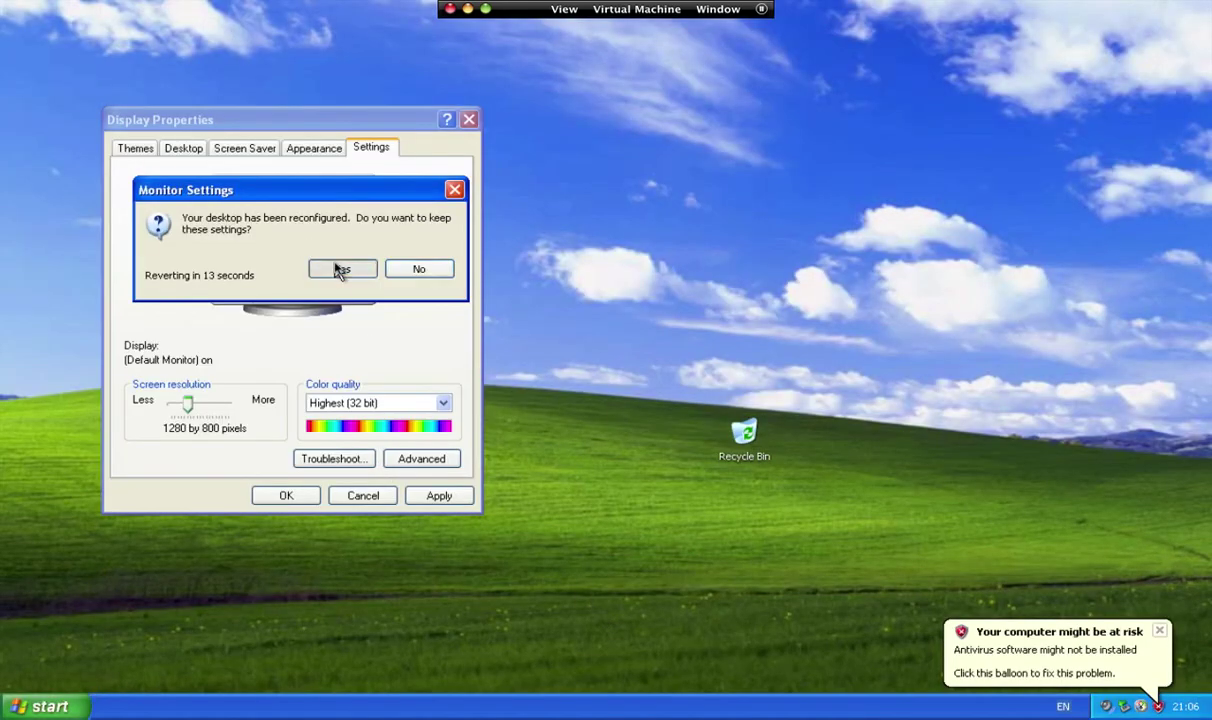
pyautogui.click(290, 494)
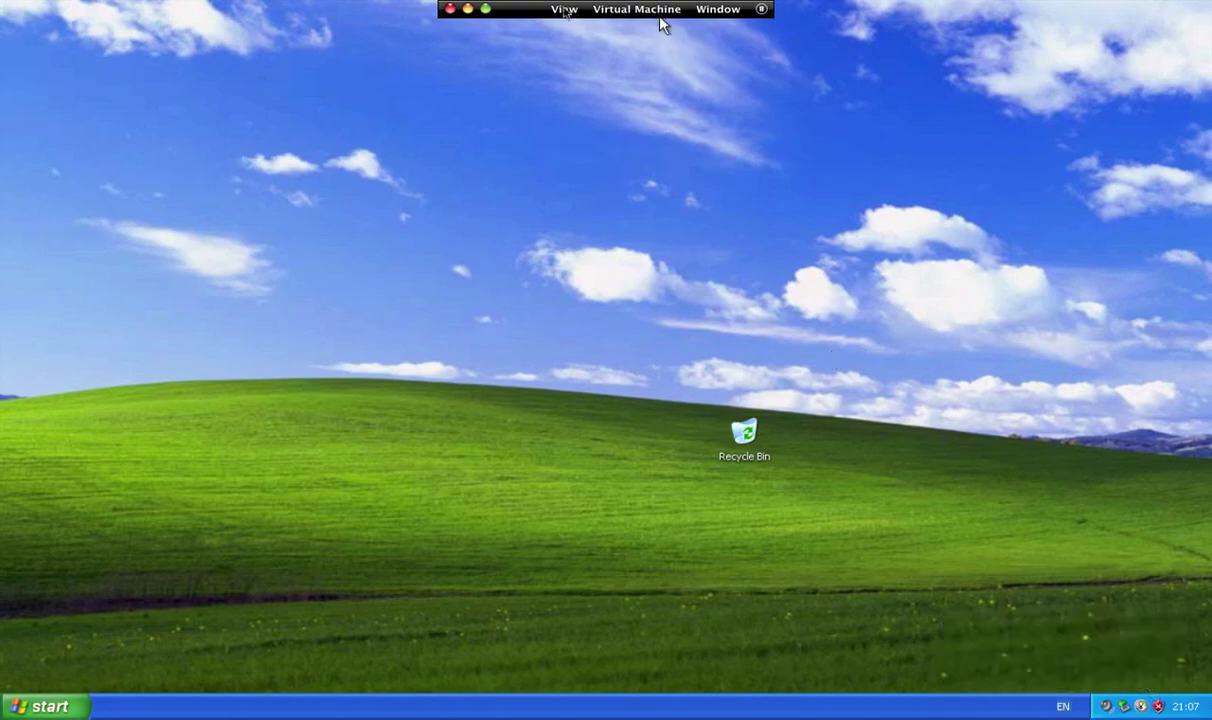
pyautogui.click(564, 9)
pyautogui.click(585, 30)
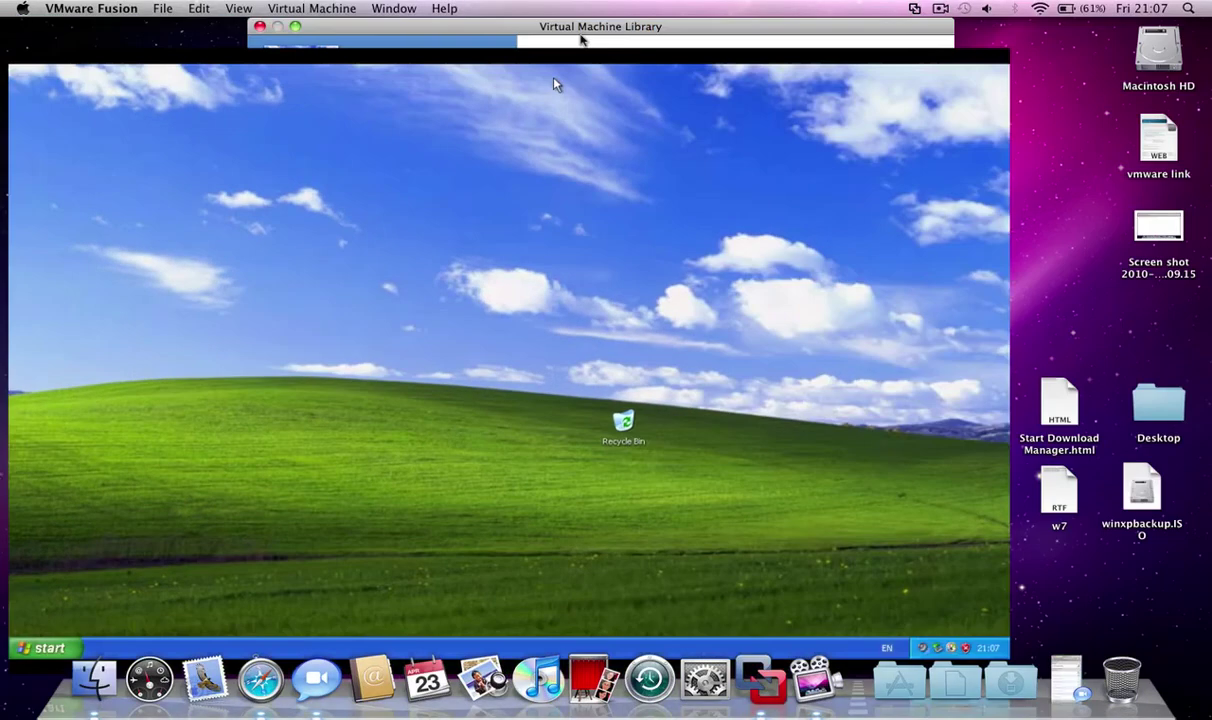